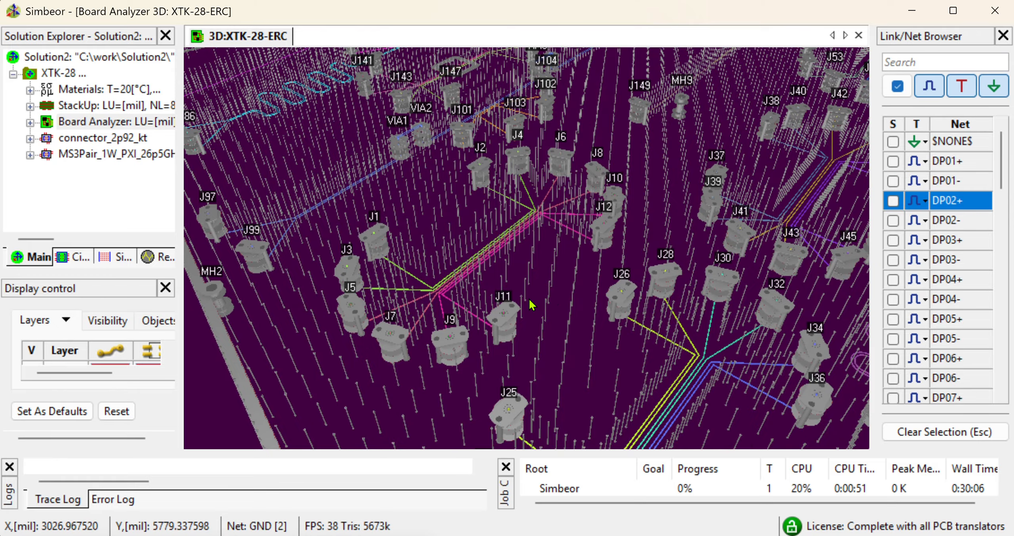
Select the DP01, DP02 and DP03 differential pair nets in the 3D board view
{"action": "mouse_move", "coordinate": [530, 304]}
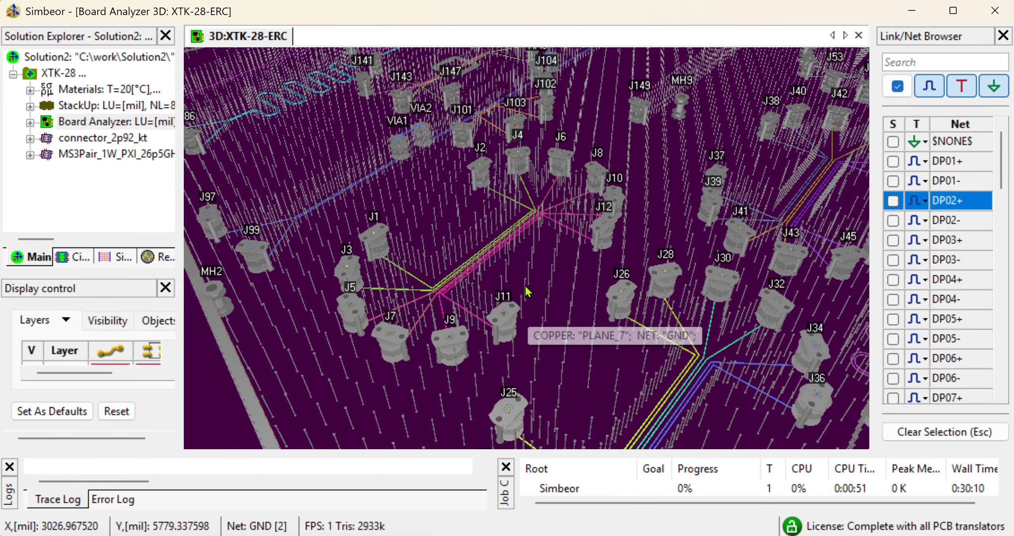
{"action": "scroll", "coordinate": [531, 304], "scroll_direction": "up", "scroll_amount": 3}
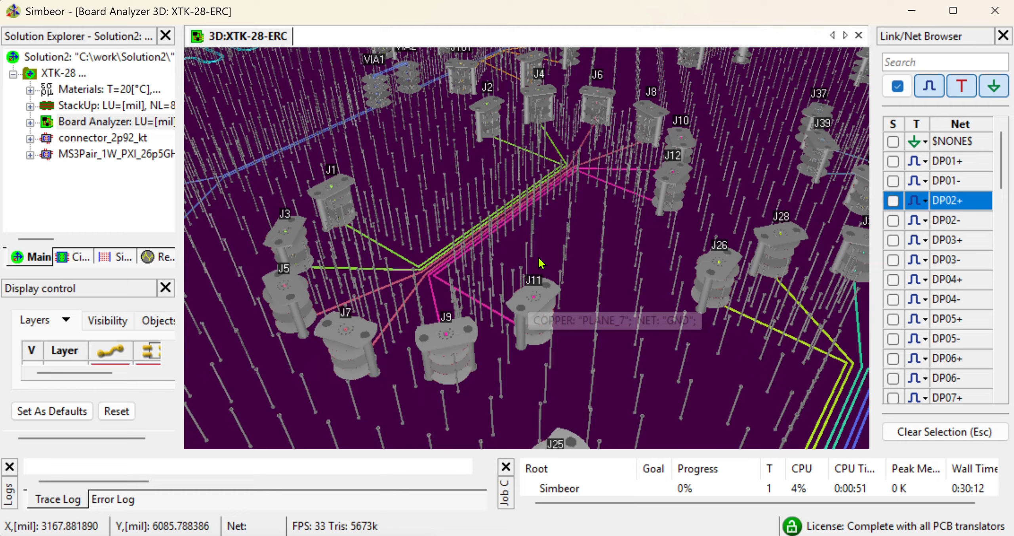
{"action": "left_click_drag", "start_coordinate": [539, 260], "coordinate": [590, 250]}
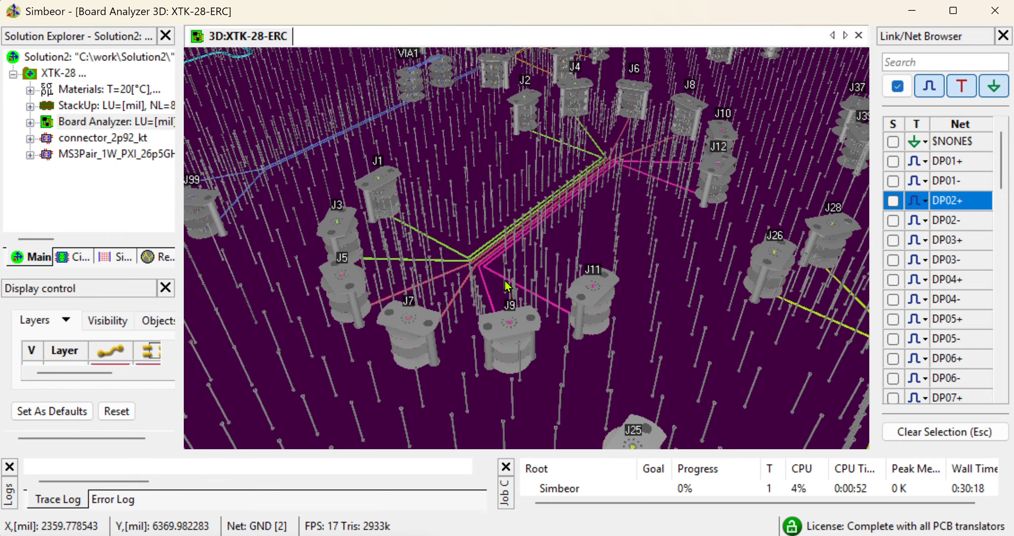
{"action": "scroll", "coordinate": [505, 282], "scroll_direction": "up", "scroll_amount": 2}
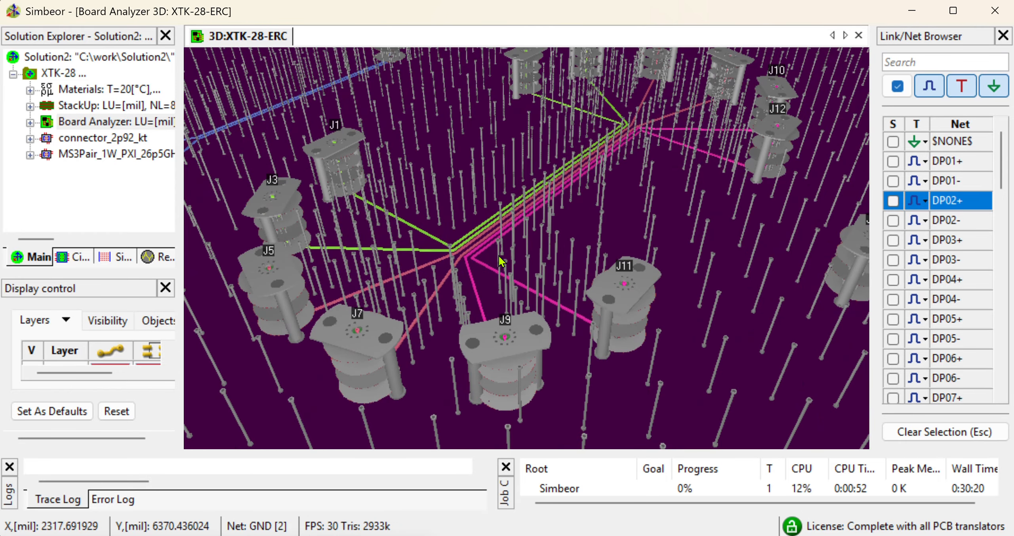
{"action": "left_click", "coordinate": [480, 299]}
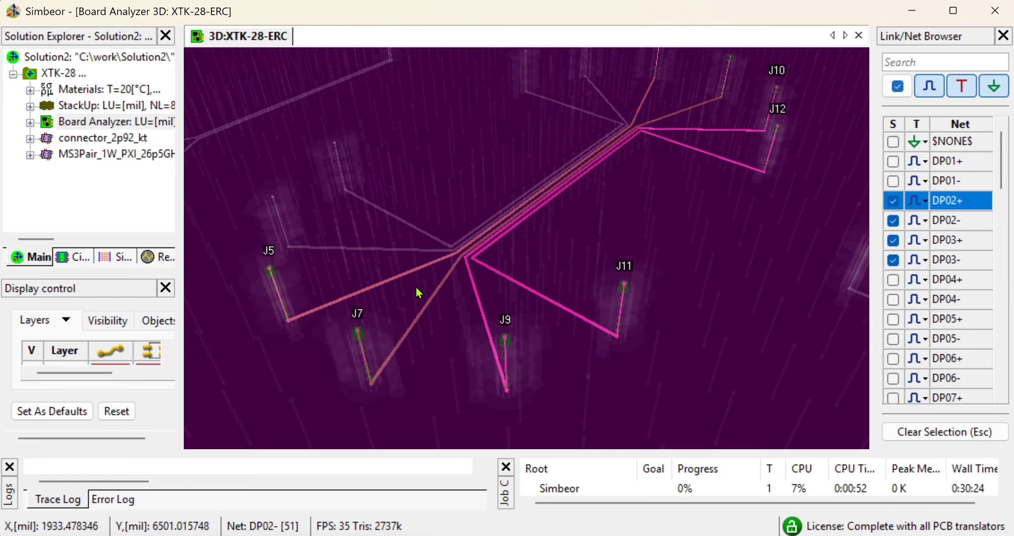
{"action": "left_click", "coordinate": [394, 254]}
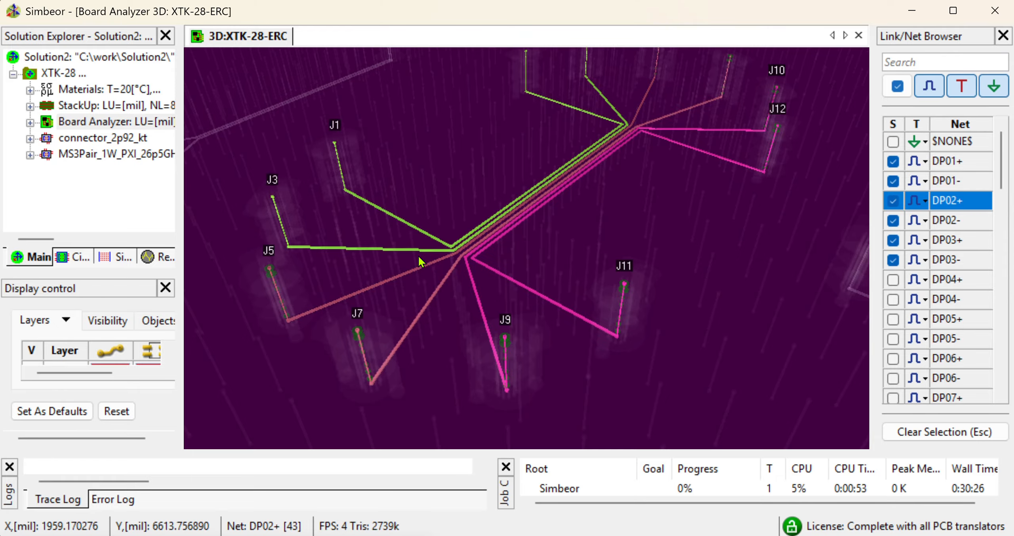
Open the SI Compliance Analyzer for the selection, switch to a 3D SI analysis and show the IO configurator
{"action": "right_click", "coordinate": [433, 203]}
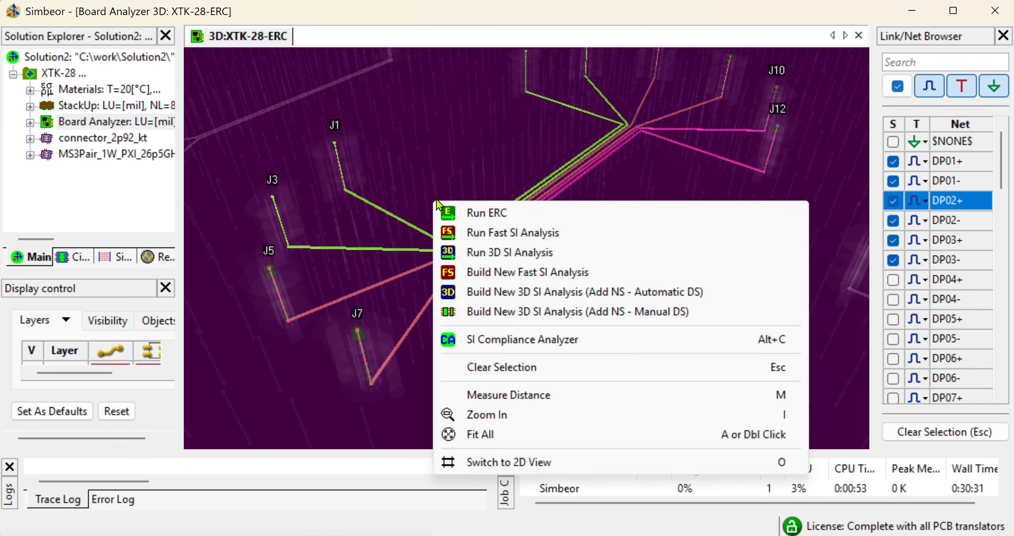
{"action": "left_click", "coordinate": [512, 340]}
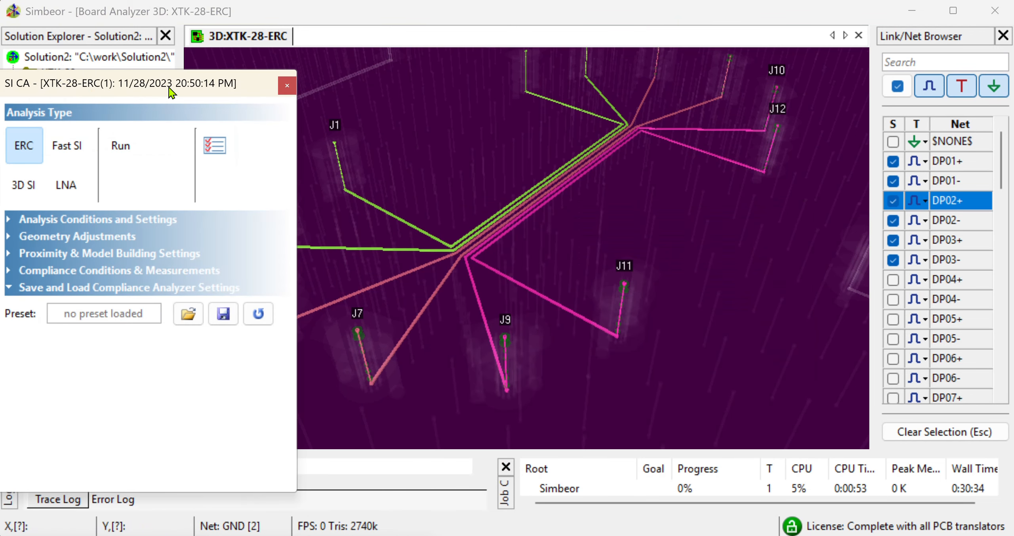
{"action": "left_click", "coordinate": [60, 197]}
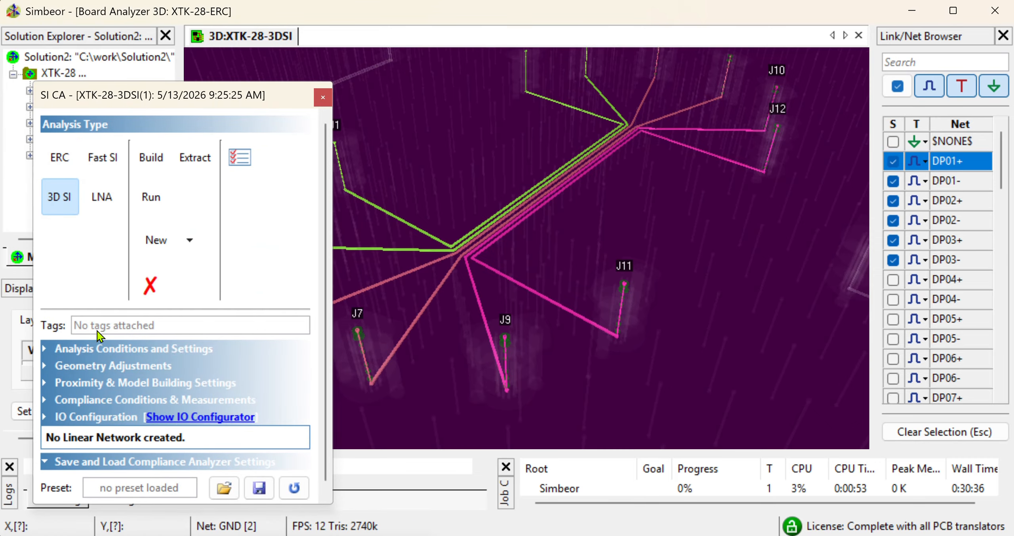
{"action": "left_click", "coordinate": [185, 416]}
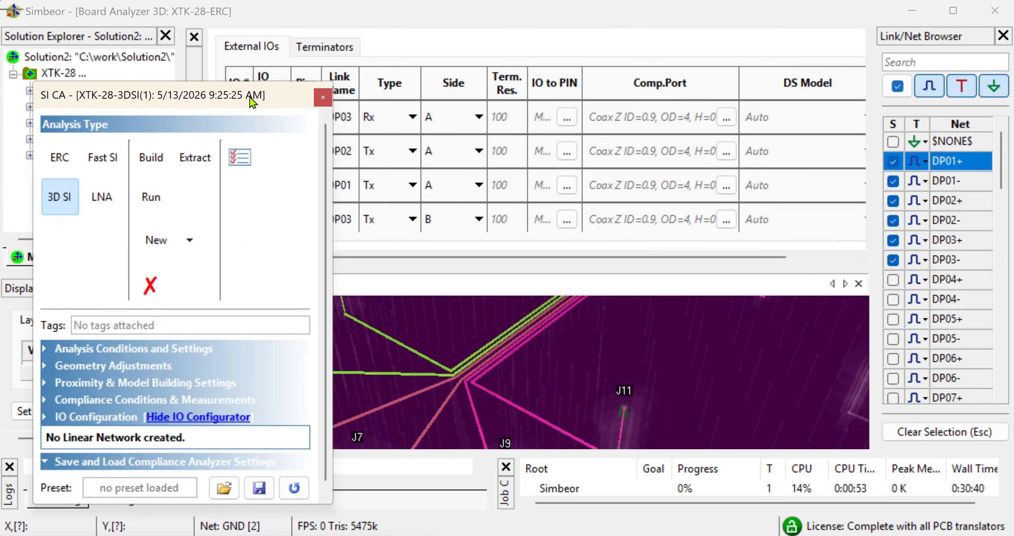
Review each external IO row in turn to see which connector pins it covers
{"action": "left_click_drag", "start_coordinate": [250, 101], "coordinate": [256, 331]}
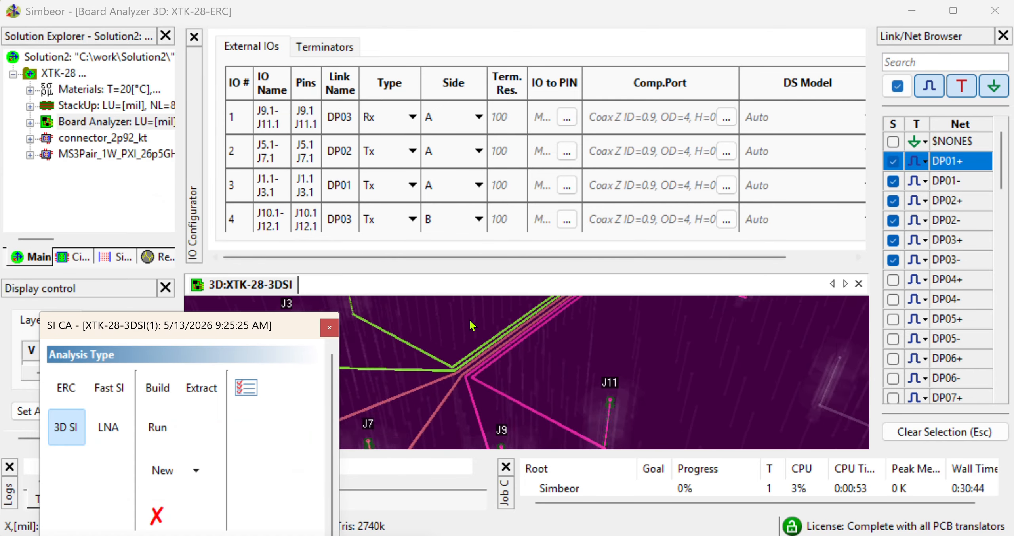
{"action": "left_click", "coordinate": [247, 119]}
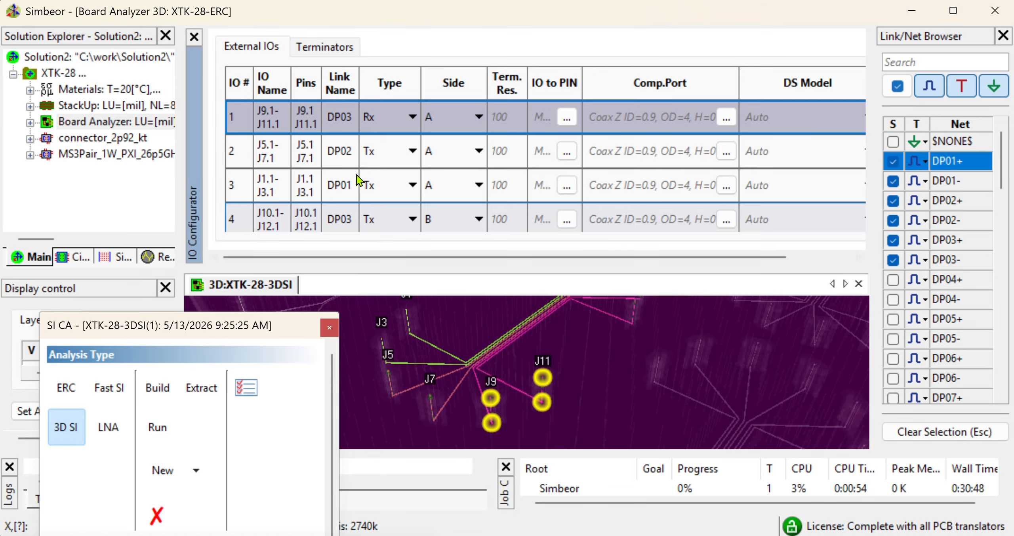
{"action": "left_click", "coordinate": [244, 149]}
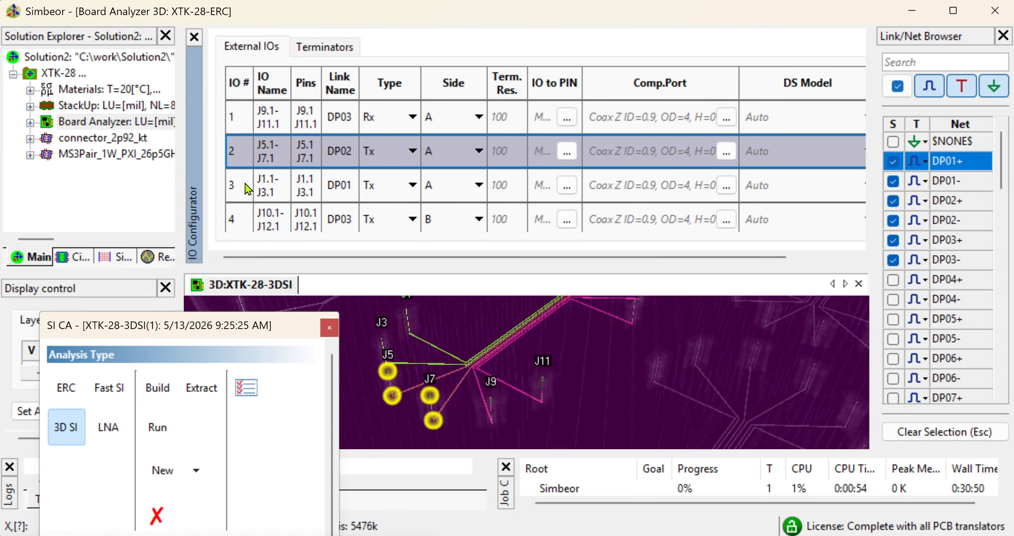
{"action": "left_click", "coordinate": [244, 188]}
{"action": "left_click", "coordinate": [247, 224]}
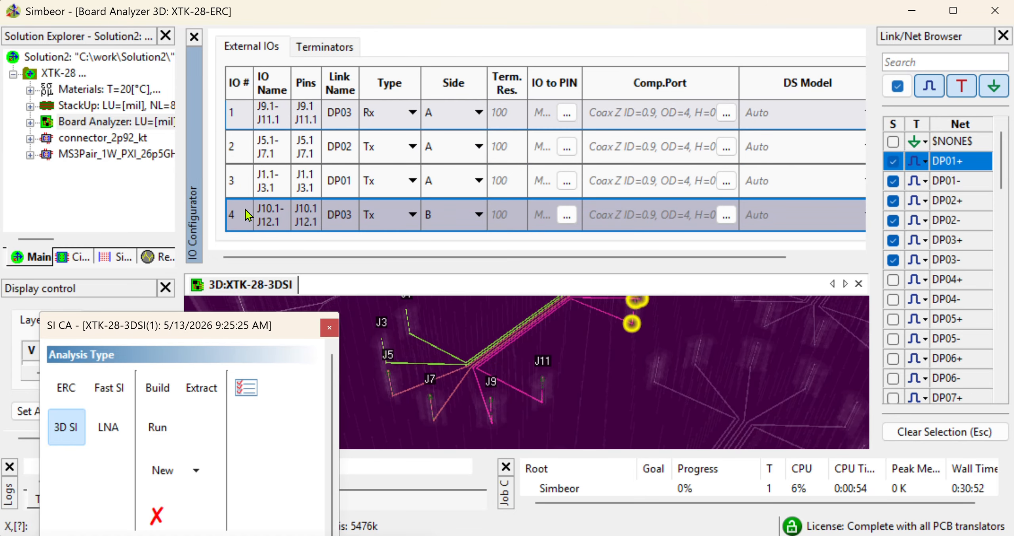
{"action": "scroll", "coordinate": [252, 187], "scroll_direction": "down", "scroll_amount": 1}
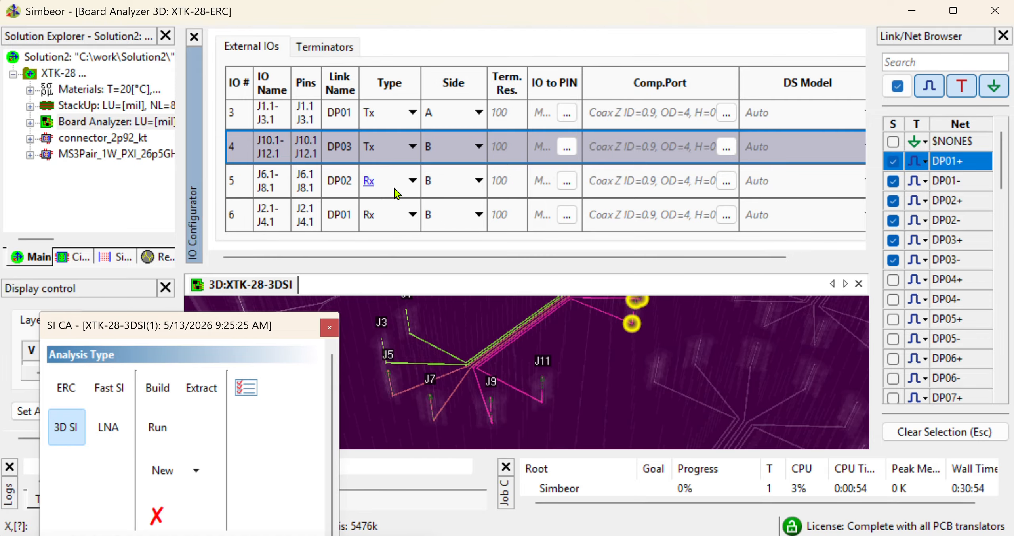
{"action": "left_click", "coordinate": [240, 183]}
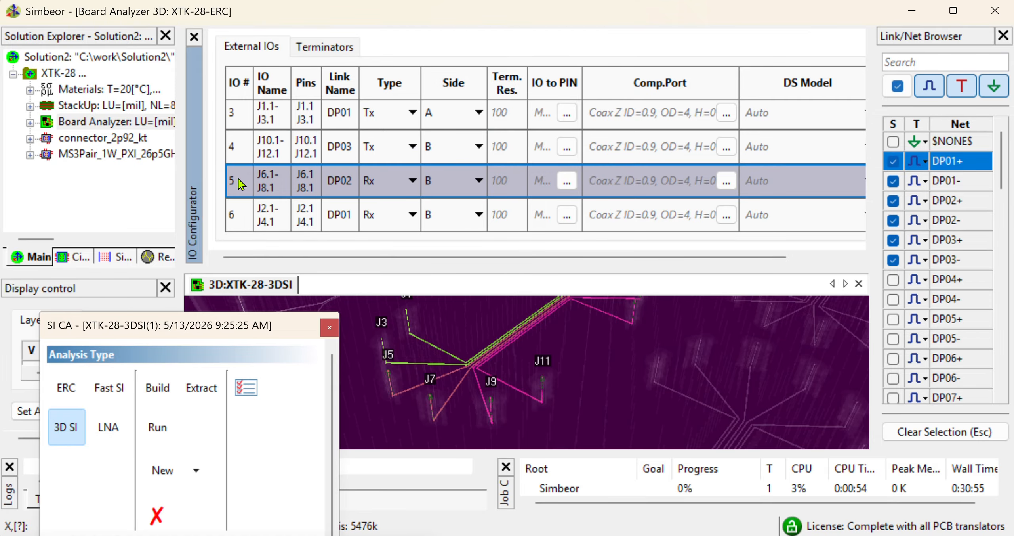
{"action": "left_click", "coordinate": [241, 213]}
Set the Side A and B default signal direction to A → B and reset the IO types to defaults
{"action": "left_click_drag", "start_coordinate": [254, 323], "coordinate": [234, 77]}
{"action": "scroll", "coordinate": [317, 309], "scroll_direction": "down", "scroll_amount": 1}
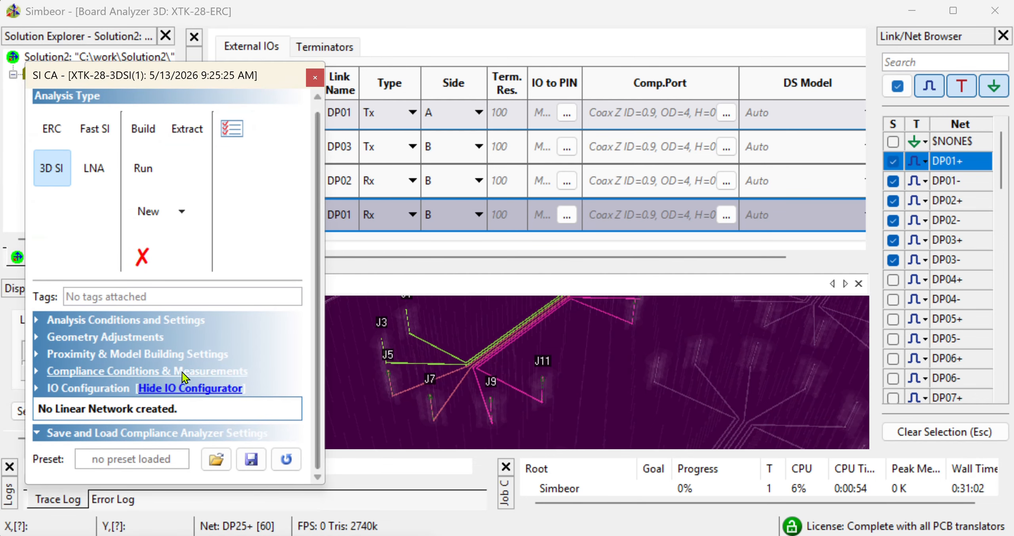
{"action": "left_click", "coordinate": [38, 388]}
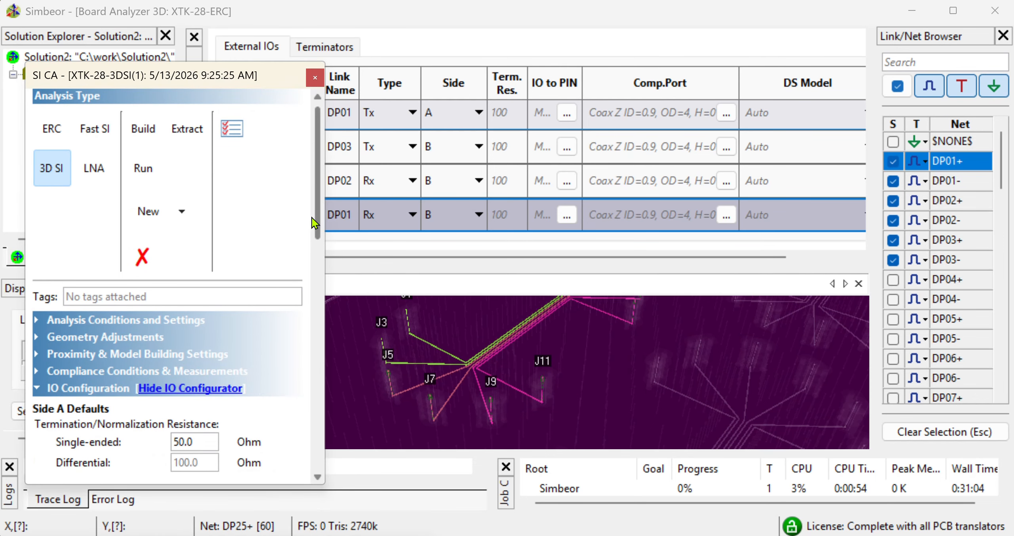
{"action": "left_click_drag", "start_coordinate": [315, 214], "coordinate": [320, 455]}
{"action": "left_click", "coordinate": [237, 341]}
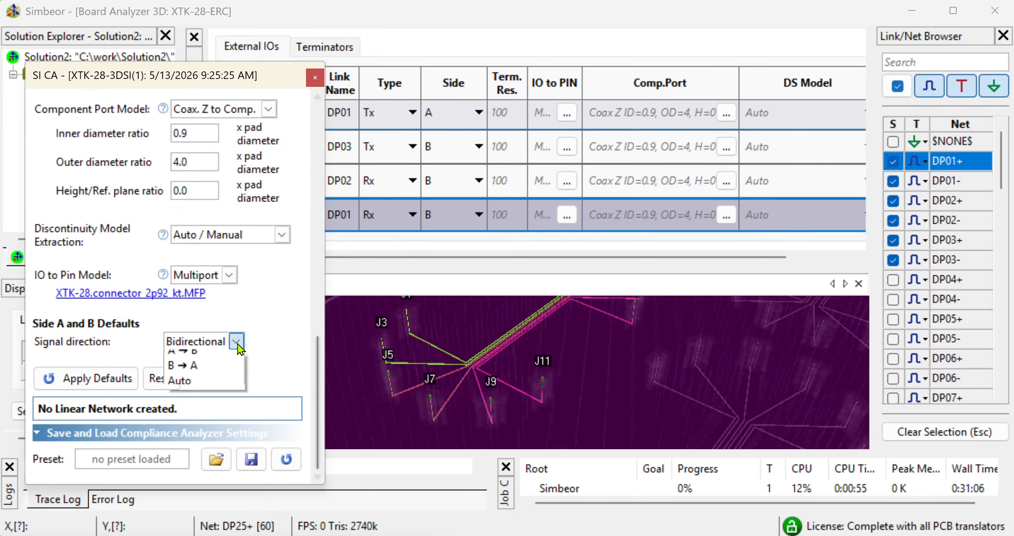
{"action": "left_click", "coordinate": [208, 370]}
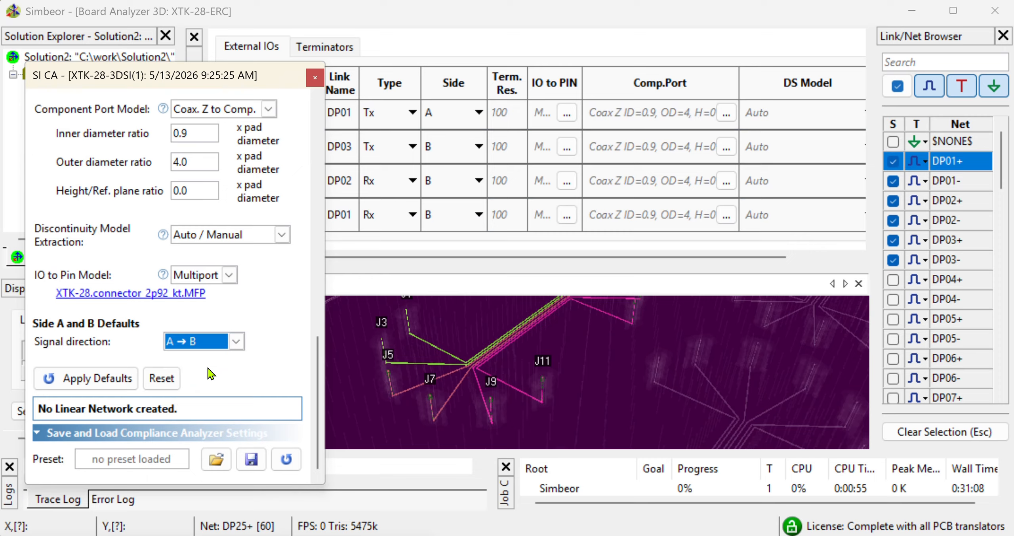
{"action": "left_click", "coordinate": [161, 379]}
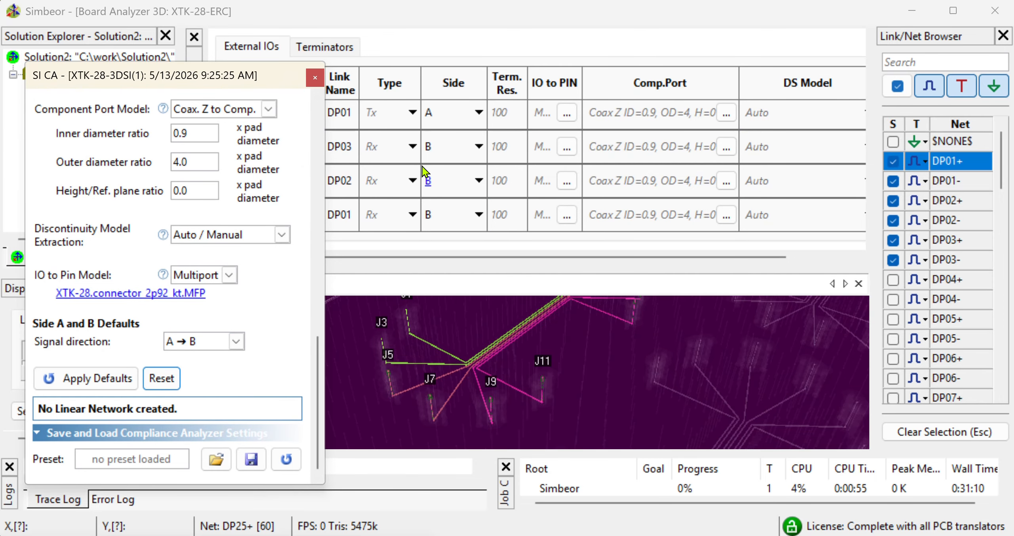
Review the external IO rows again to check their updated Tx/Rx types and pins
{"action": "left_click_drag", "start_coordinate": [291, 78], "coordinate": [310, 229]}
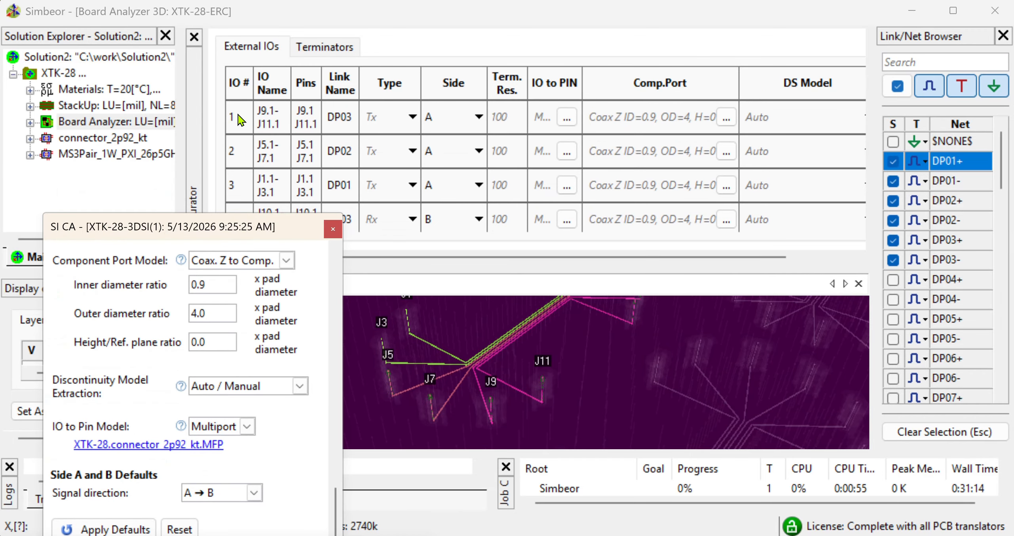
{"action": "left_click", "coordinate": [239, 117]}
{"action": "left_click", "coordinate": [242, 149]}
{"action": "left_click", "coordinate": [242, 185]}
{"action": "scroll", "coordinate": [243, 157], "scroll_direction": "down", "scroll_amount": 2}
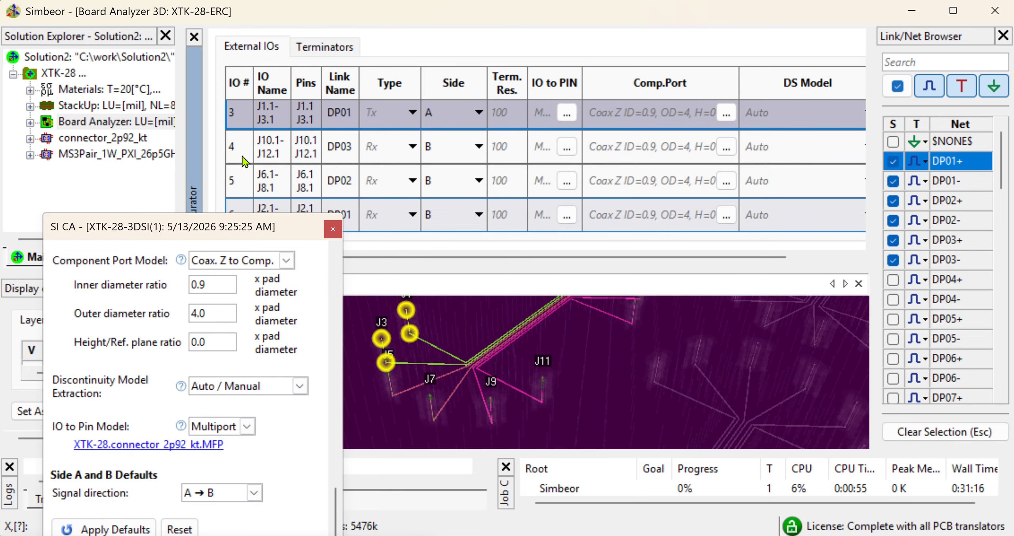
{"action": "left_click", "coordinate": [242, 153]}
{"action": "left_click", "coordinate": [239, 182]}
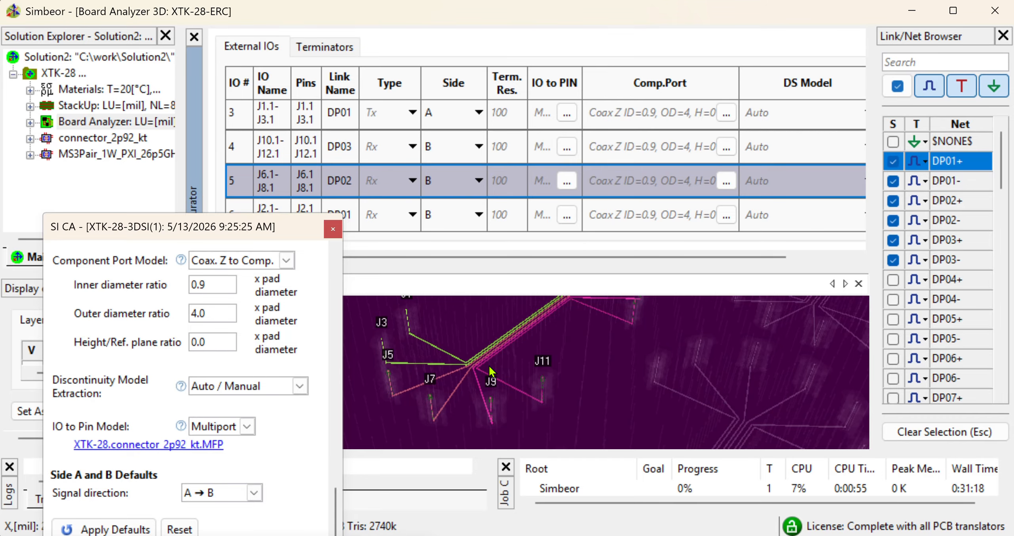
{"action": "left_click_drag", "start_coordinate": [464, 389], "coordinate": [449, 396]}
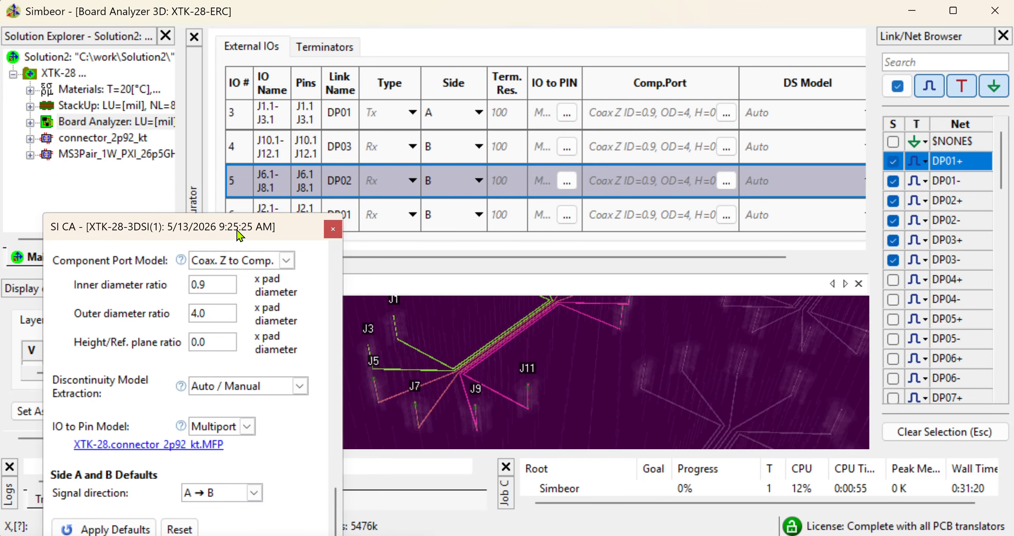
{"action": "left_click_drag", "start_coordinate": [237, 234], "coordinate": [237, 119]}
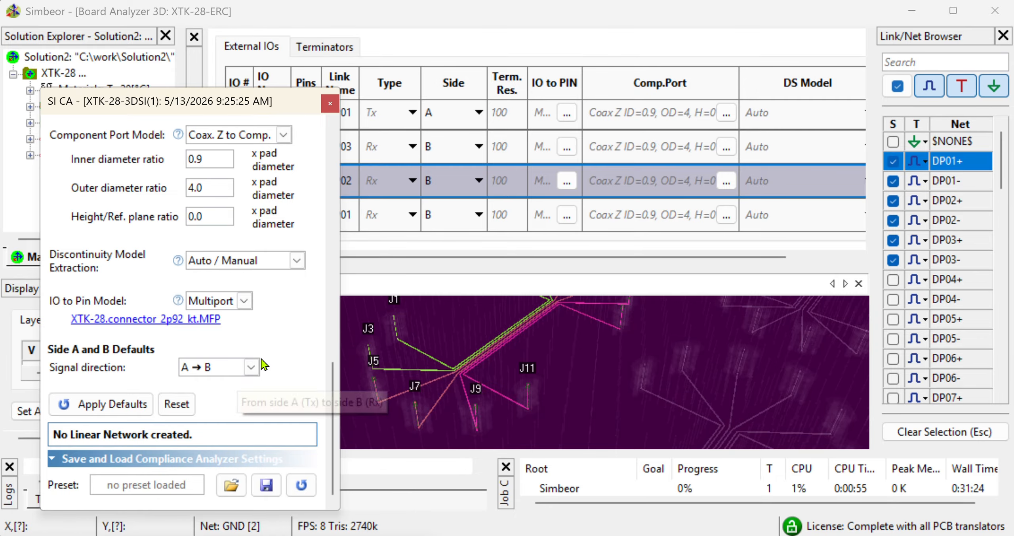
{"action": "left_click_drag", "start_coordinate": [330, 393], "coordinate": [324, 249]}
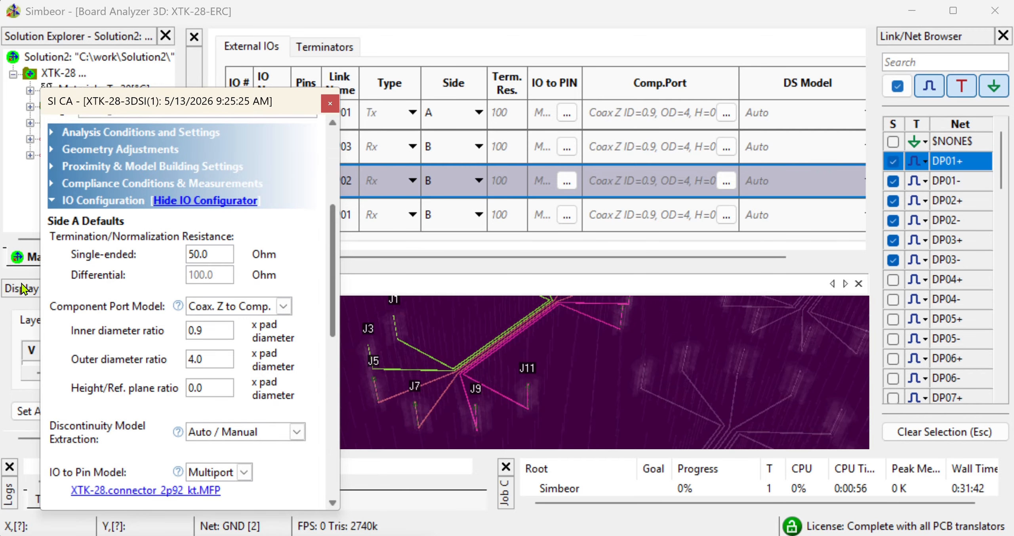
Open the COM Parameters dialog under Compliance Conditions & Measurements
{"action": "left_click", "coordinate": [52, 200]}
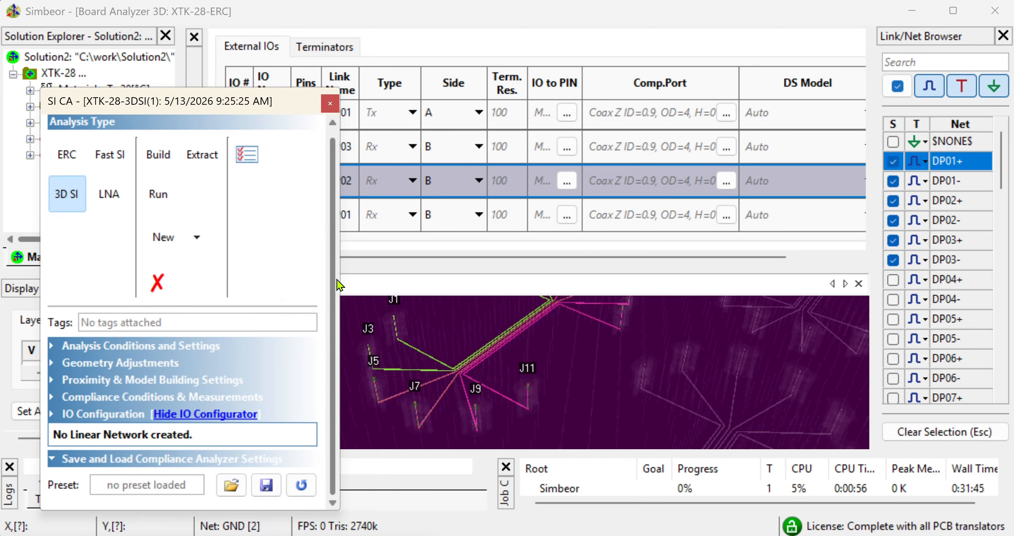
{"action": "left_click", "coordinate": [52, 396]}
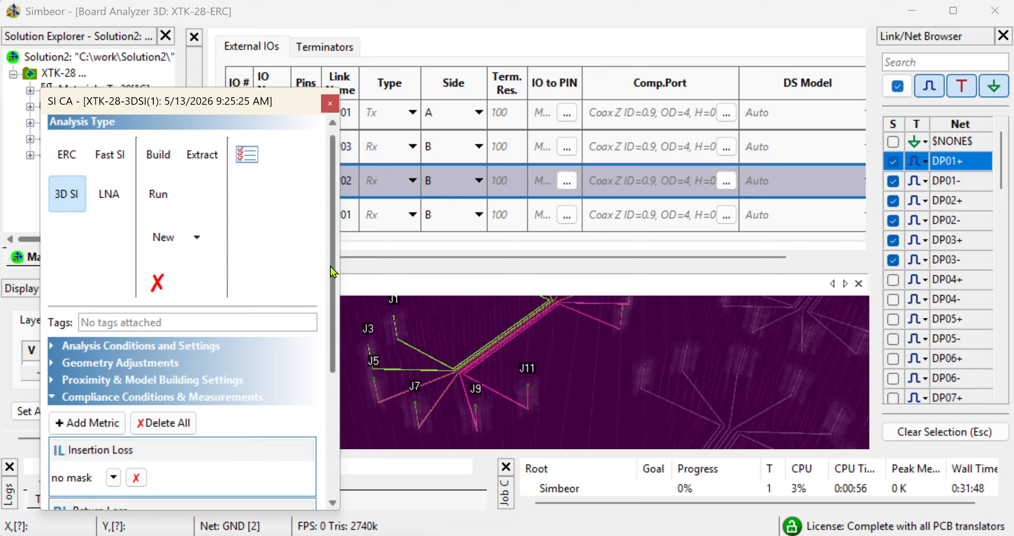
{"action": "left_click_drag", "start_coordinate": [330, 266], "coordinate": [327, 375]}
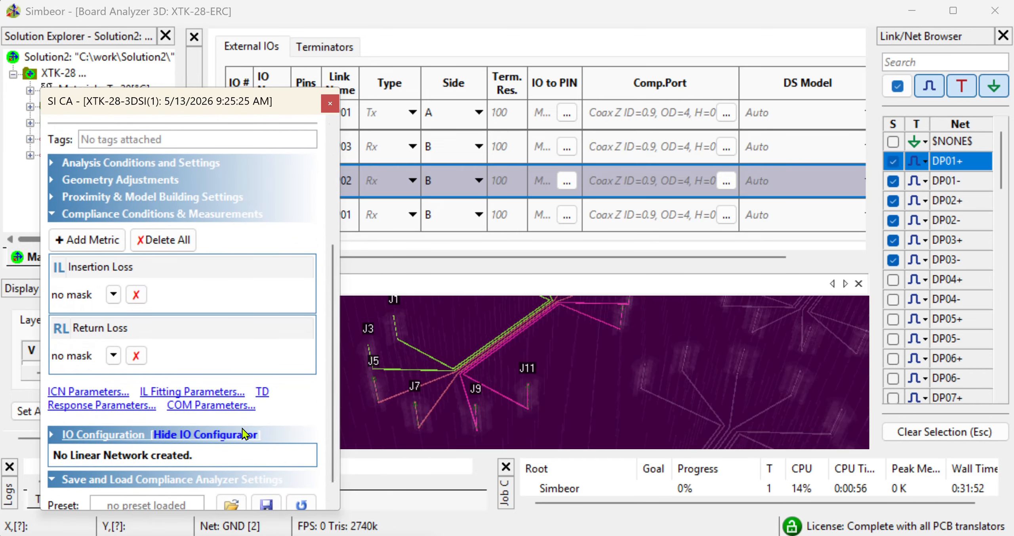
{"action": "left_click", "coordinate": [213, 405]}
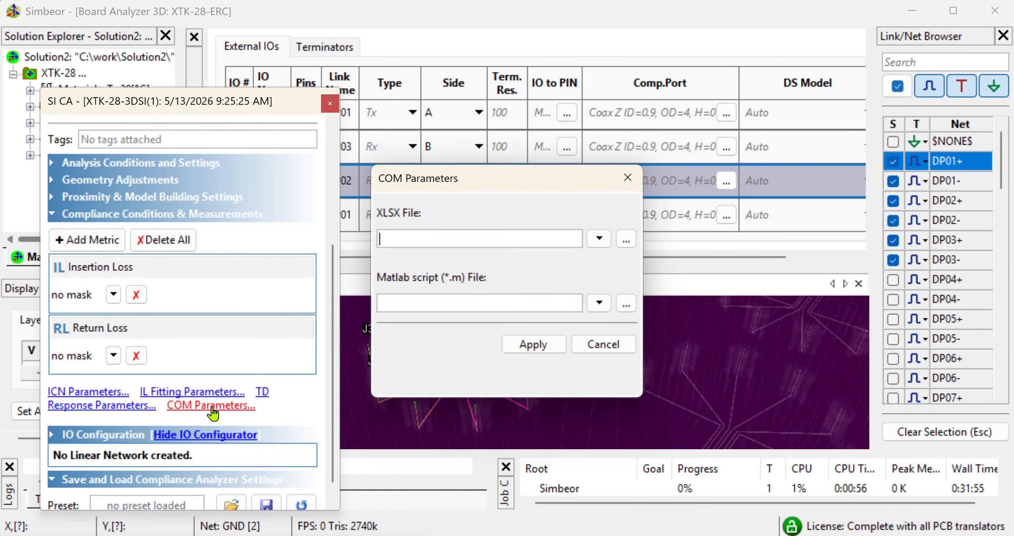
Load config_com_ieee8023_93a=50GBASE-KR_cdD3p2cmt.xlsx from the Compliance\IEEE 802.3\COM\cd folder as the COM parameters XLSX file
{"action": "left_click", "coordinate": [628, 239]}
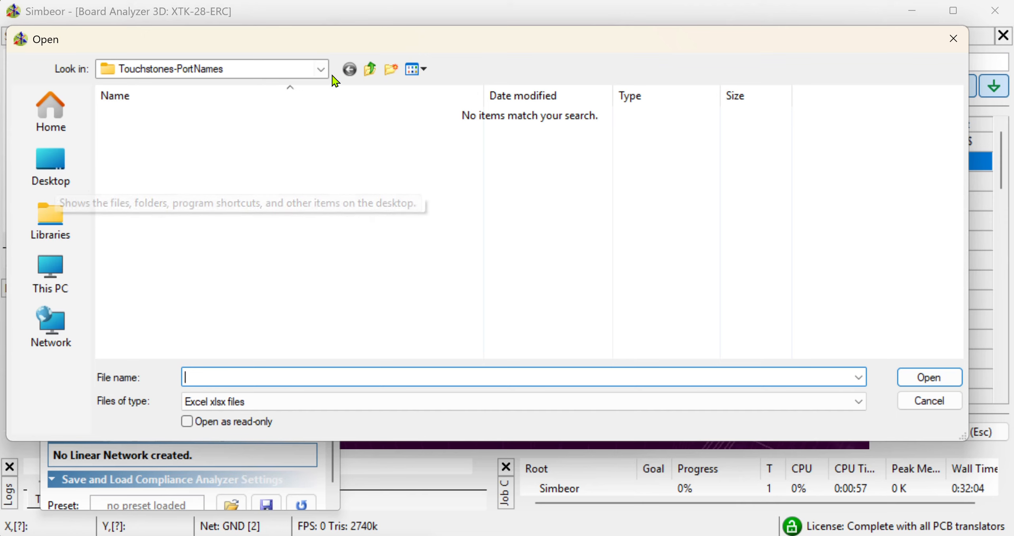
{"action": "left_click", "coordinate": [367, 70]}
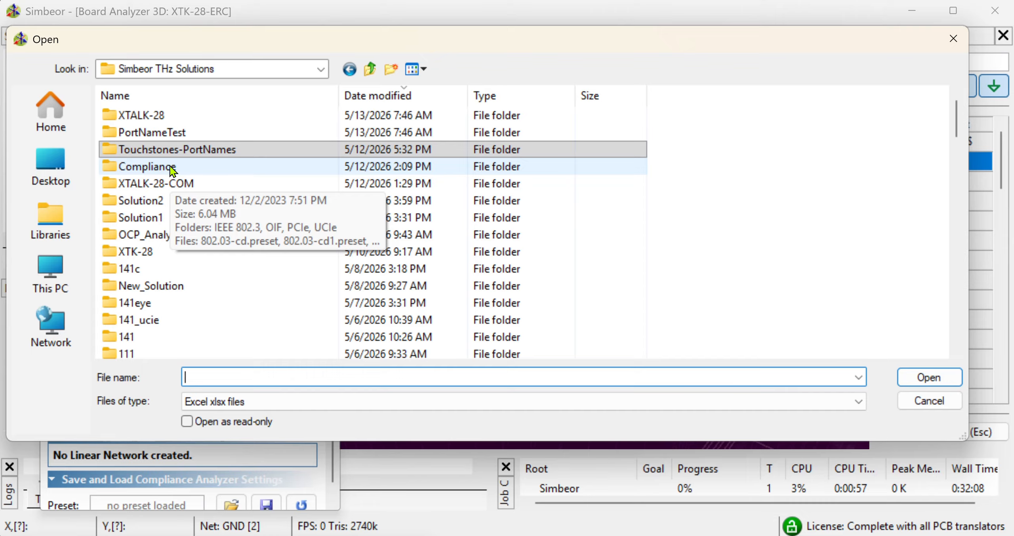
{"action": "left_click", "coordinate": [166, 150]}
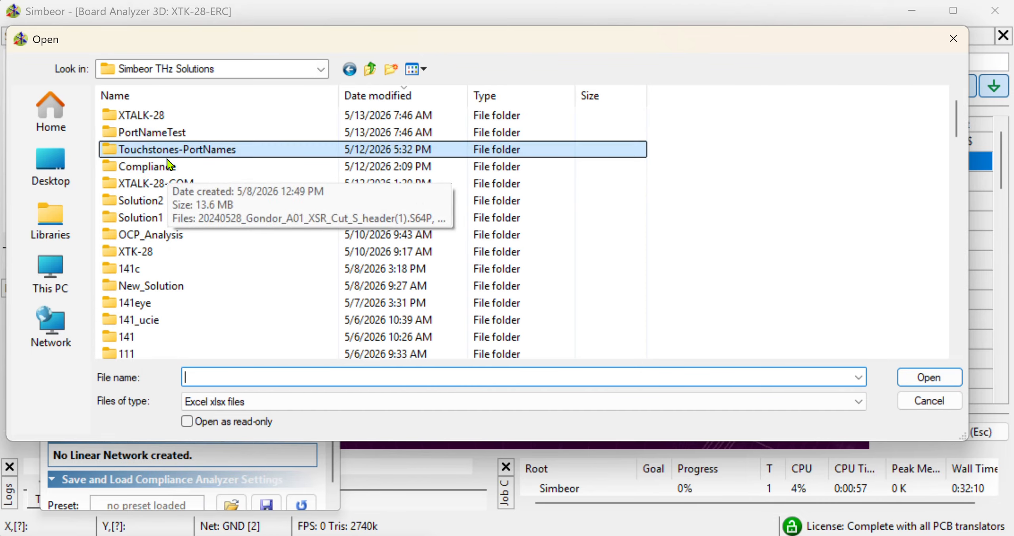
{"action": "double_click", "coordinate": [168, 166]}
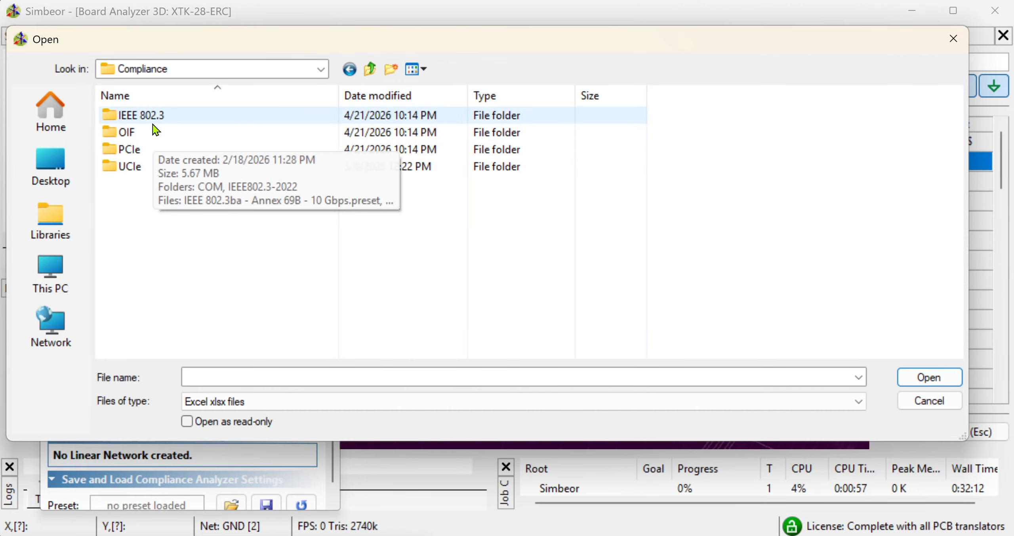
{"action": "double_click", "coordinate": [153, 123]}
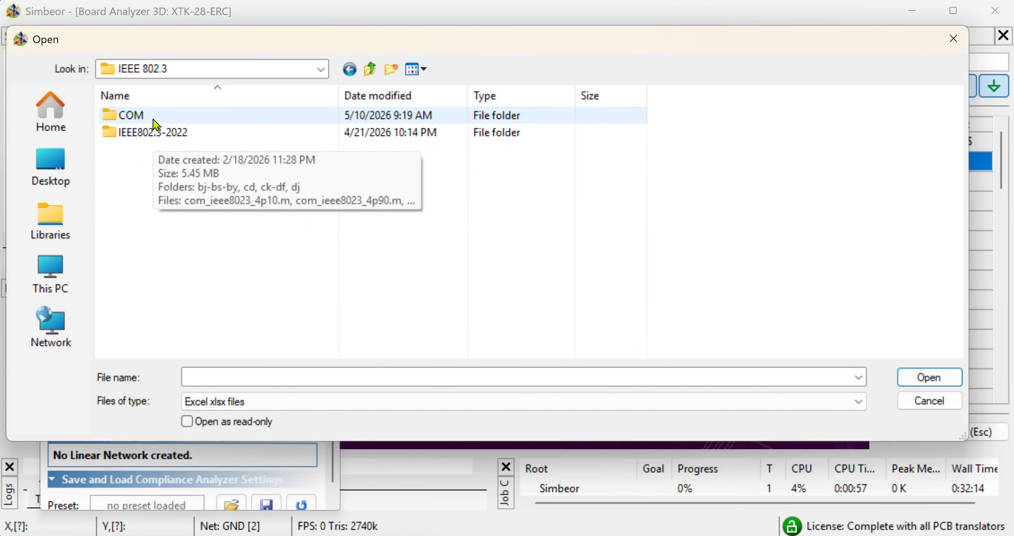
{"action": "double_click", "coordinate": [153, 119]}
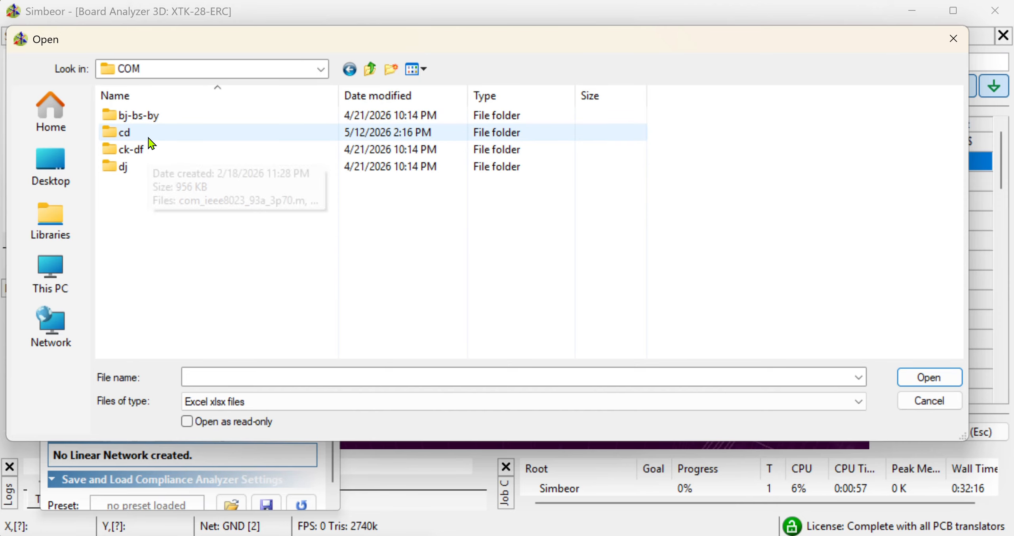
{"action": "double_click", "coordinate": [149, 138]}
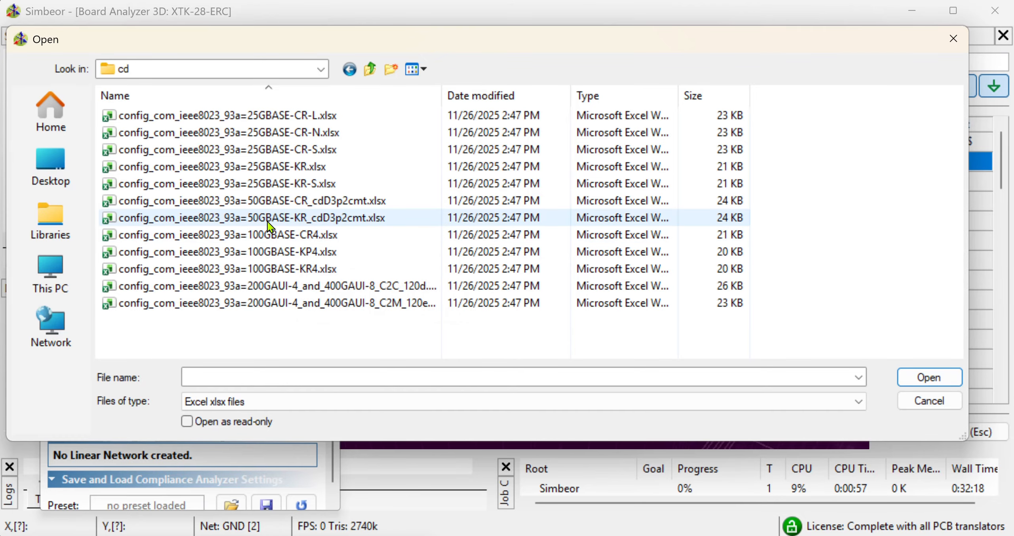
{"action": "left_click", "coordinate": [266, 222]}
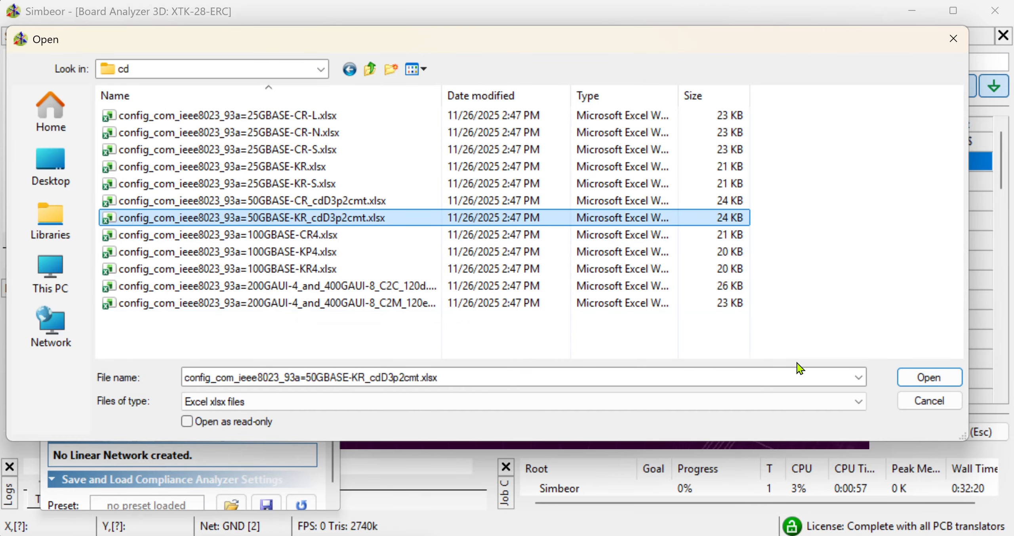
{"action": "left_click", "coordinate": [922, 373]}
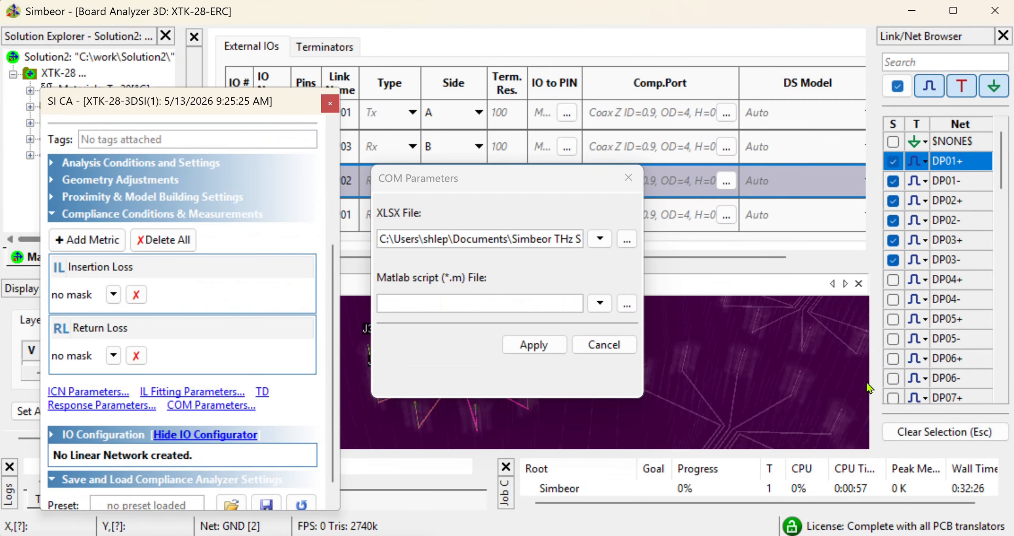
Set the Matlab script file to com_ieee8023_4p10.m from the IEEE 802.3\COM folder and apply the COM parameters
{"action": "left_click_drag", "start_coordinate": [648, 403], "coordinate": [995, 492]}
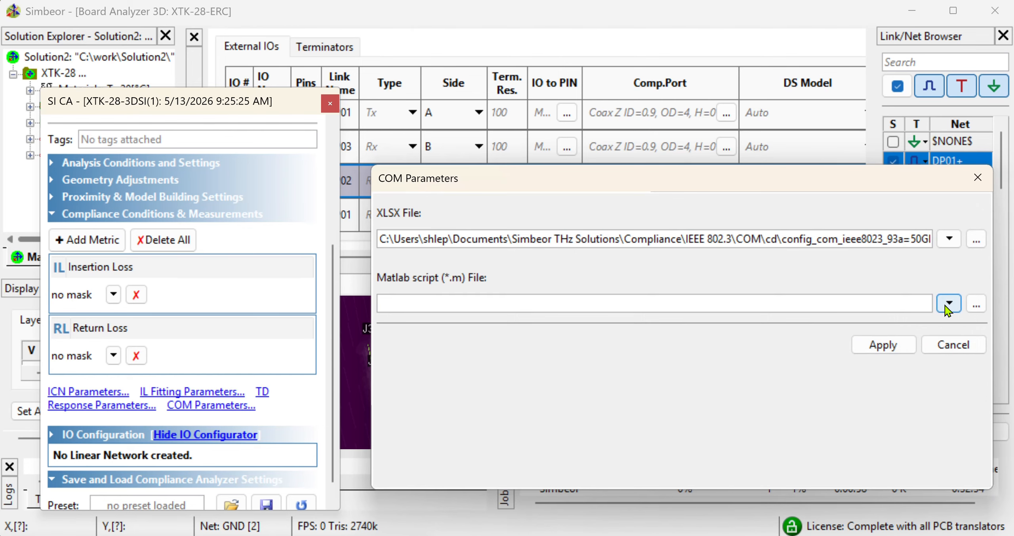
{"action": "left_click", "coordinate": [976, 305]}
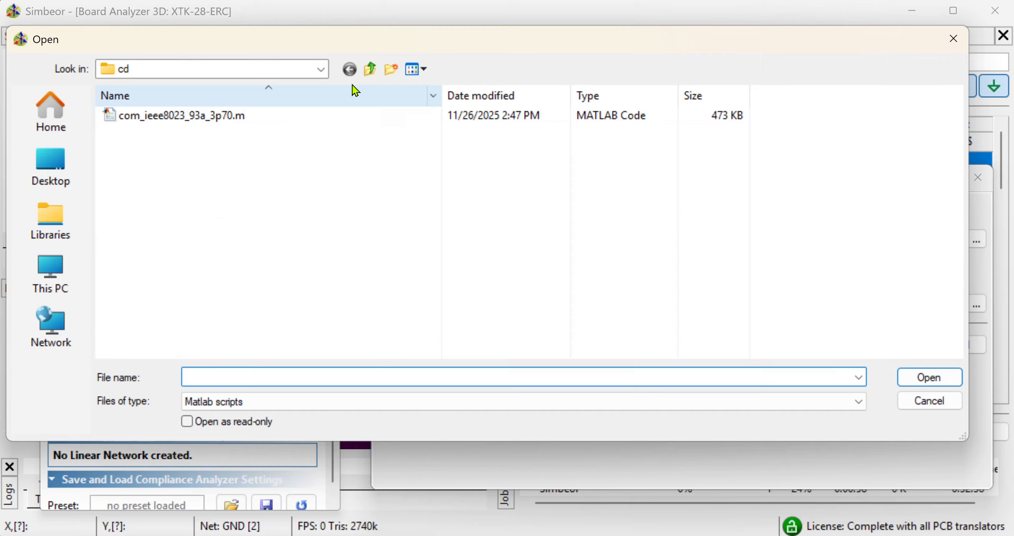
{"action": "left_click", "coordinate": [371, 66]}
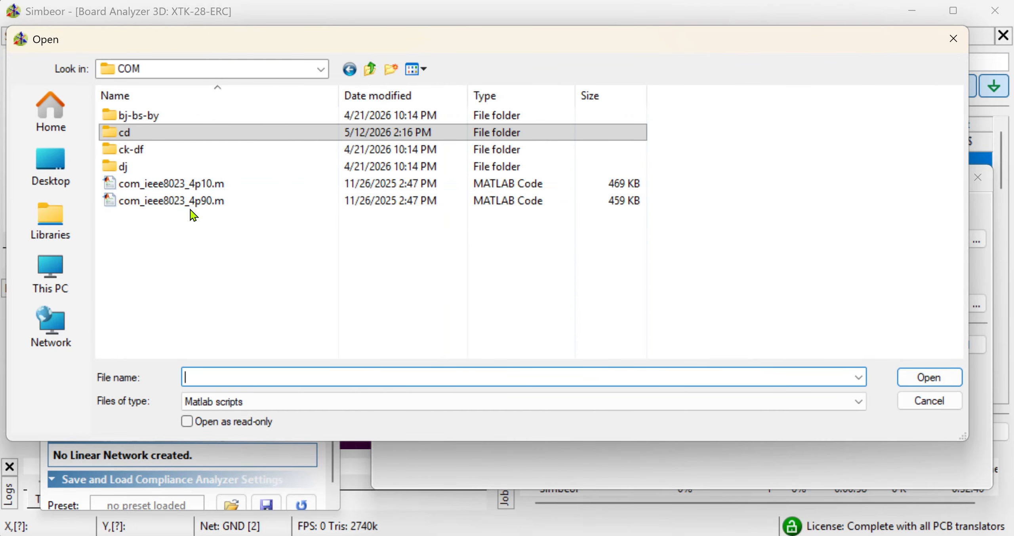
{"action": "left_click", "coordinate": [195, 189]}
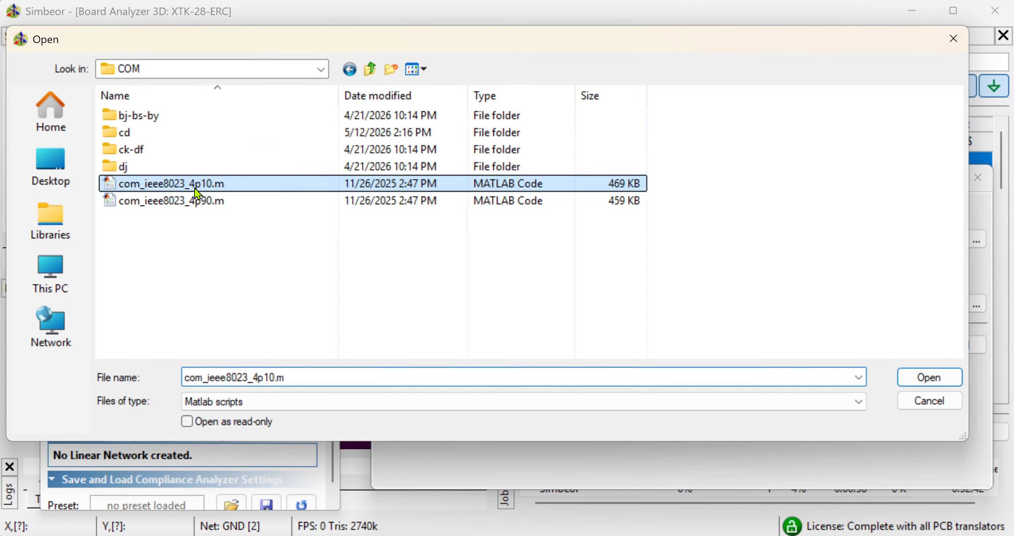
{"action": "left_click", "coordinate": [928, 378]}
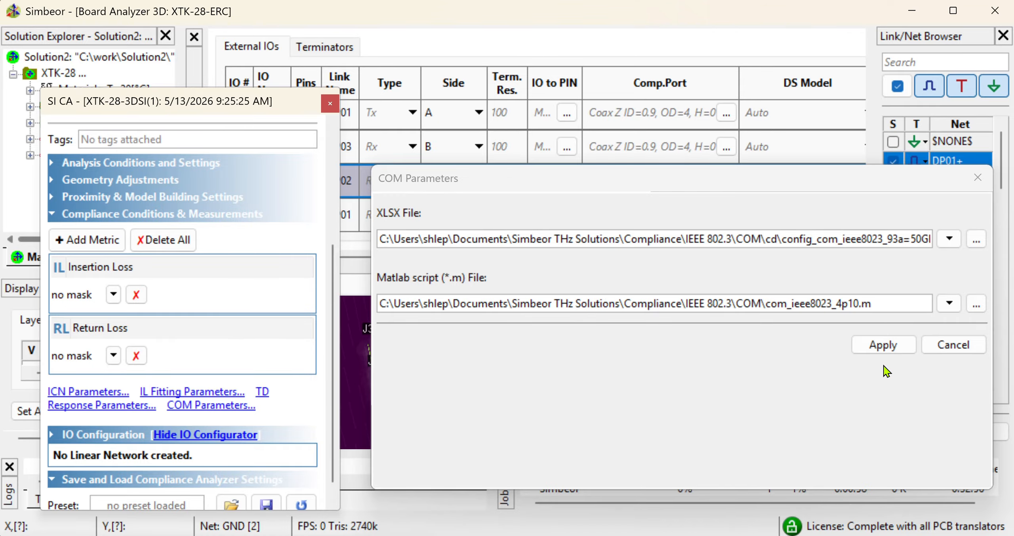
{"action": "left_click", "coordinate": [884, 344]}
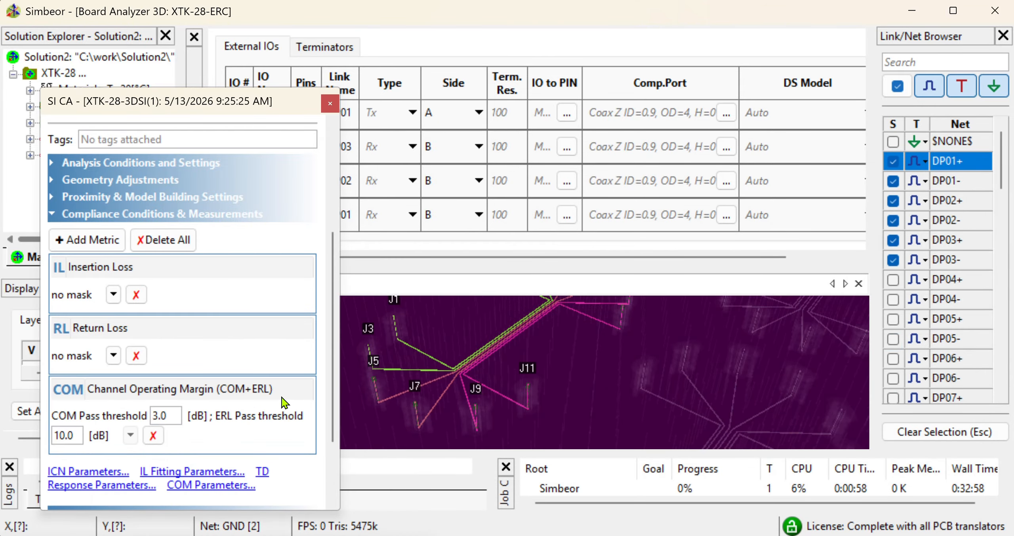
Review the signal settings under Analysis Conditions and Settings in the compliance analyzer
{"action": "scroll", "coordinate": [270, 435], "scroll_direction": "down", "scroll_amount": 1}
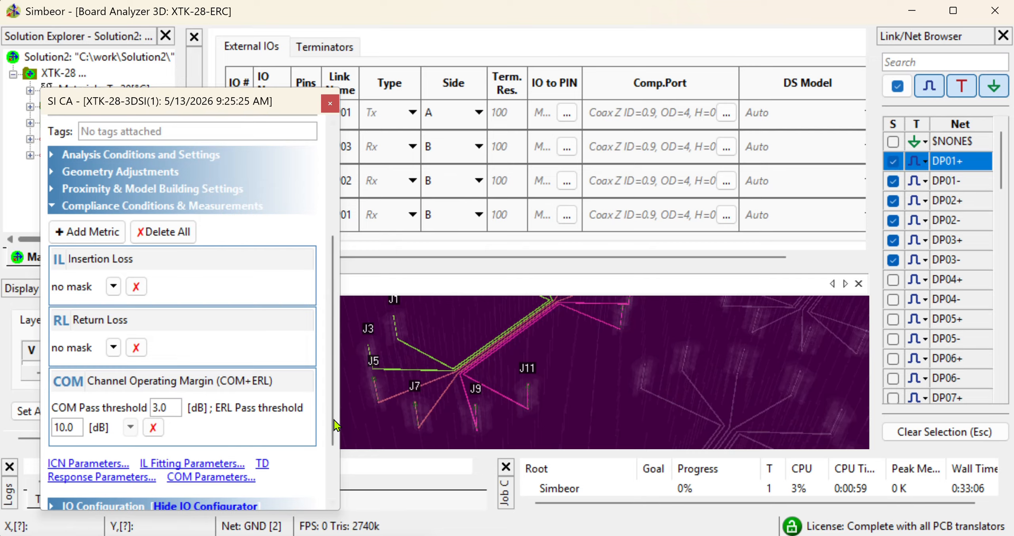
{"action": "scroll", "coordinate": [60, 289], "scroll_direction": "up", "scroll_amount": 3}
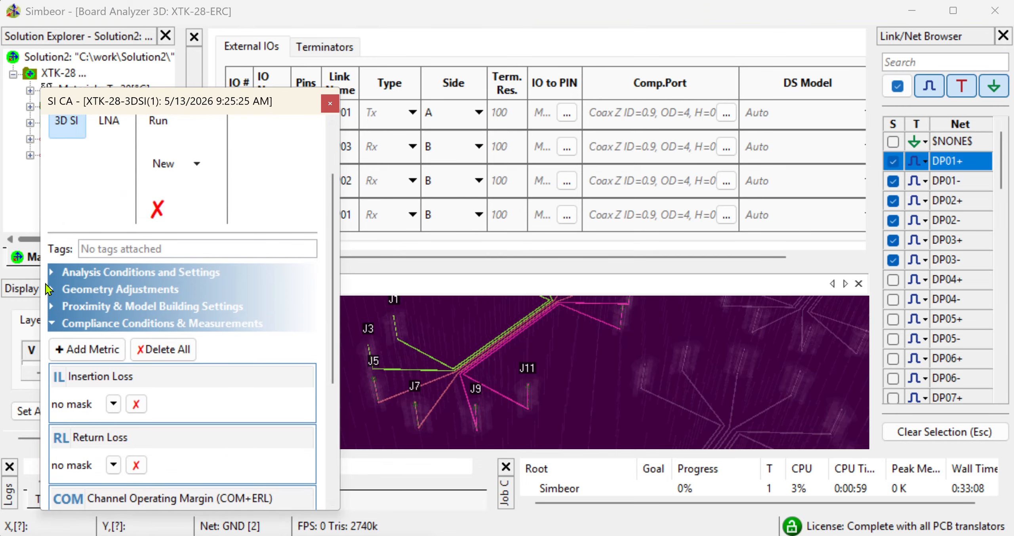
{"action": "left_click", "coordinate": [52, 272]}
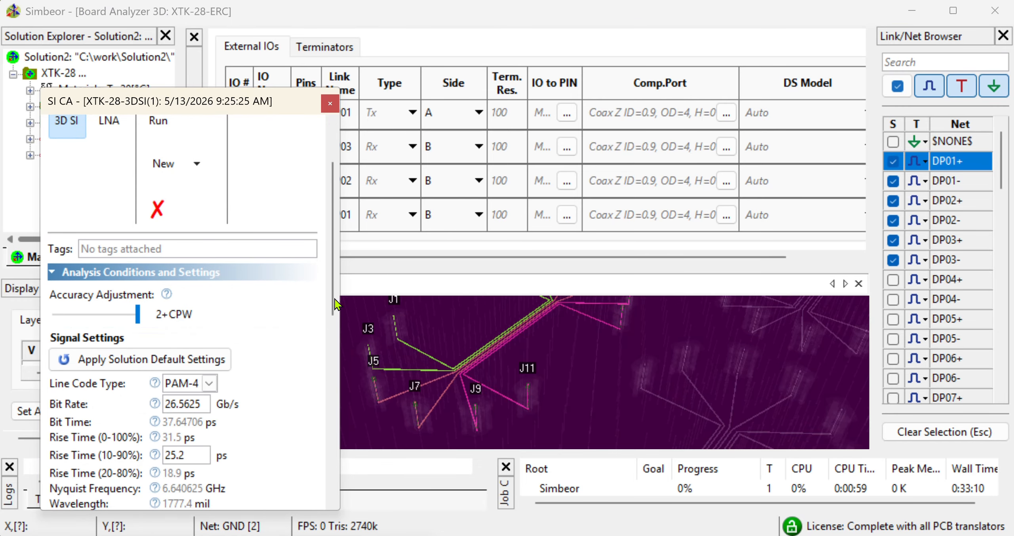
{"action": "left_click_drag", "start_coordinate": [332, 258], "coordinate": [331, 300]}
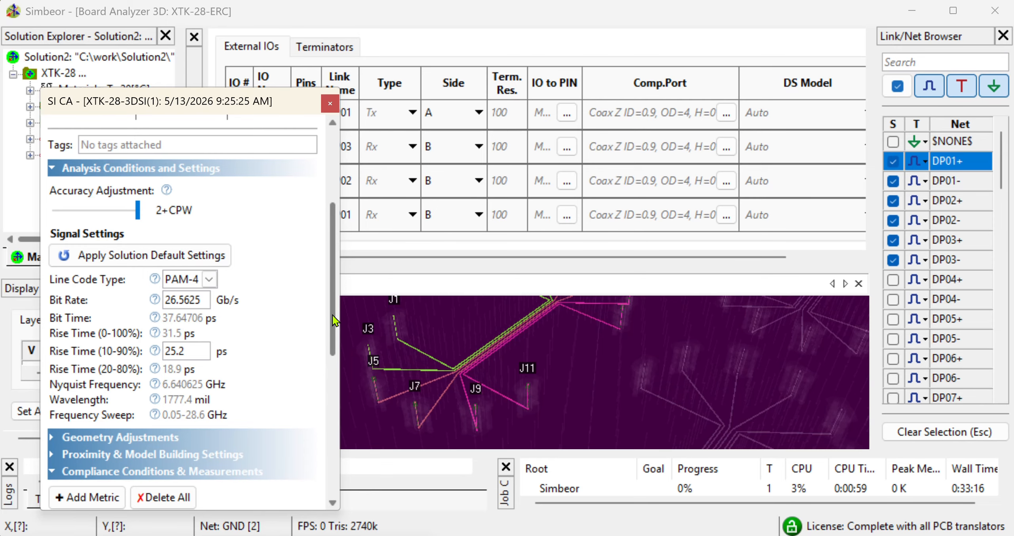
{"action": "scroll", "coordinate": [332, 337], "scroll_direction": "down", "scroll_amount": 1}
{"action": "left_click_drag", "start_coordinate": [329, 331], "coordinate": [330, 247]}
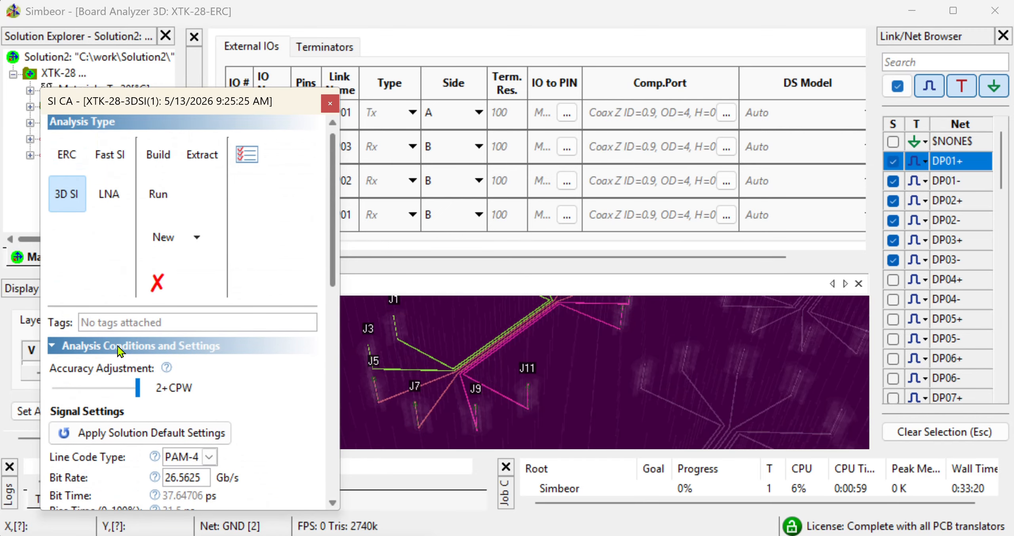
{"action": "left_click", "coordinate": [52, 346]}
Build a new 3D SI analysis with automatic discontinuity selectors, accuracy adjustment 0 (no adjustments) and Run Simulation on
{"action": "left_click", "coordinate": [167, 398]}
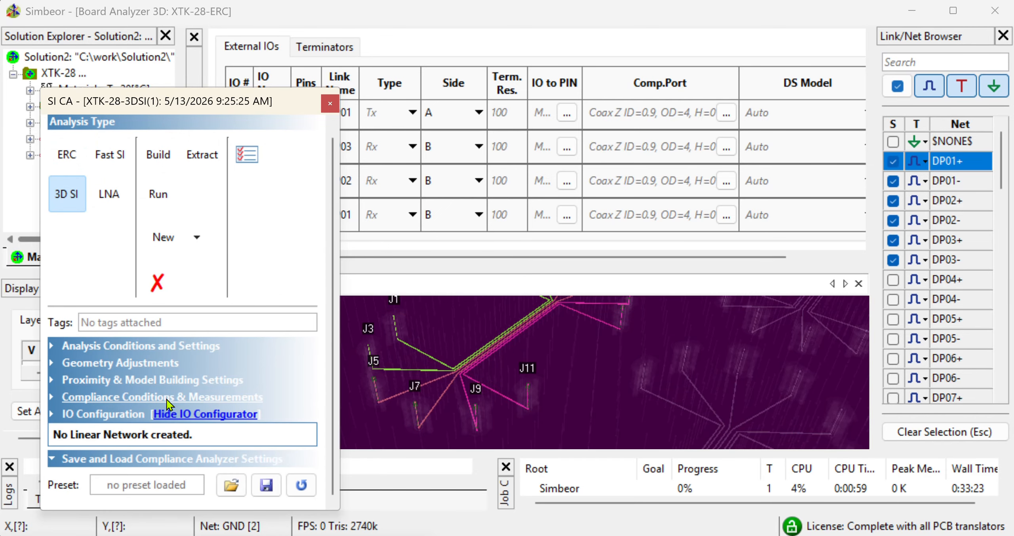
{"action": "left_click", "coordinate": [228, 414]}
{"action": "scroll", "coordinate": [580, 321], "scroll_direction": "up", "scroll_amount": 2}
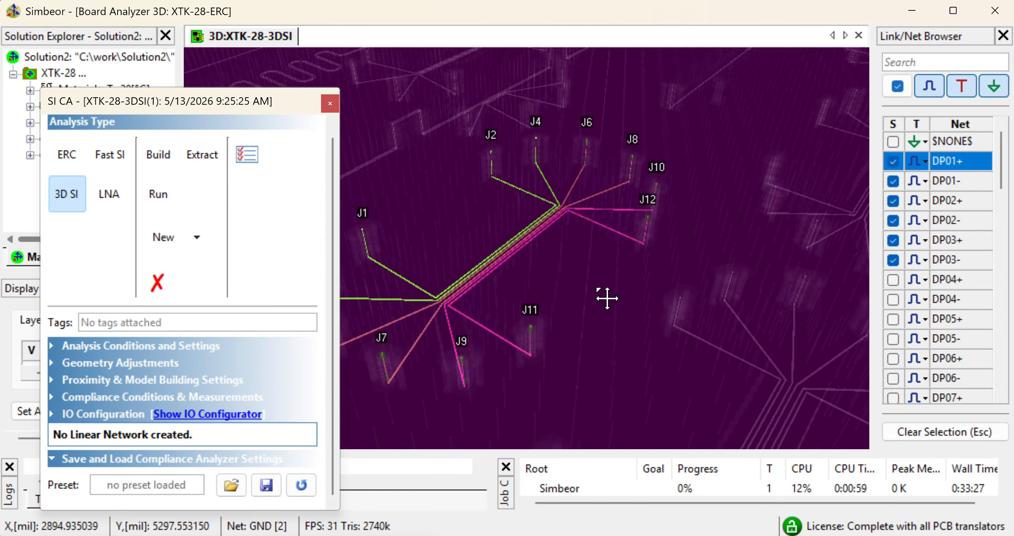
{"action": "left_click_drag", "start_coordinate": [606, 297], "coordinate": [668, 308]}
{"action": "right_click", "coordinate": [611, 282]}
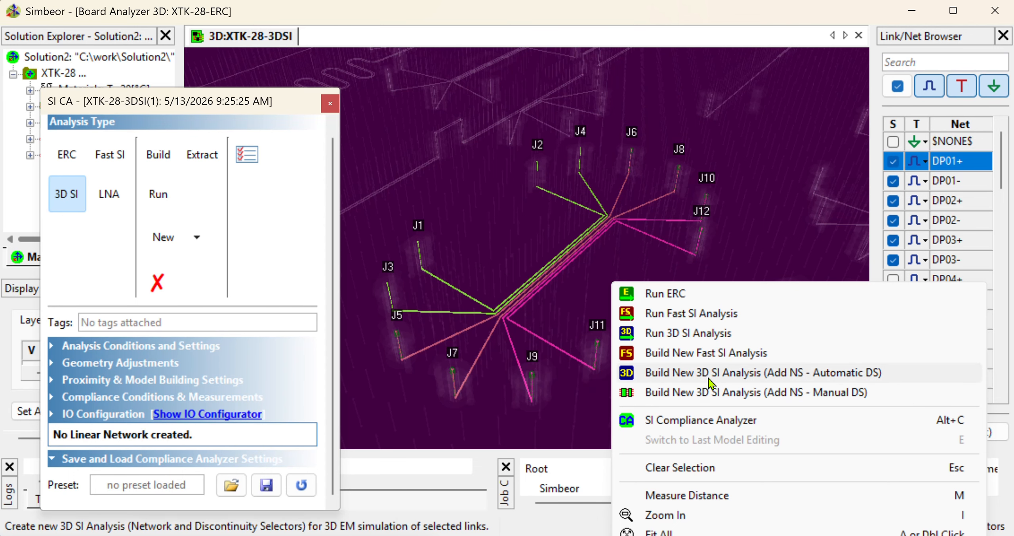
{"action": "left_click", "coordinate": [677, 337]}
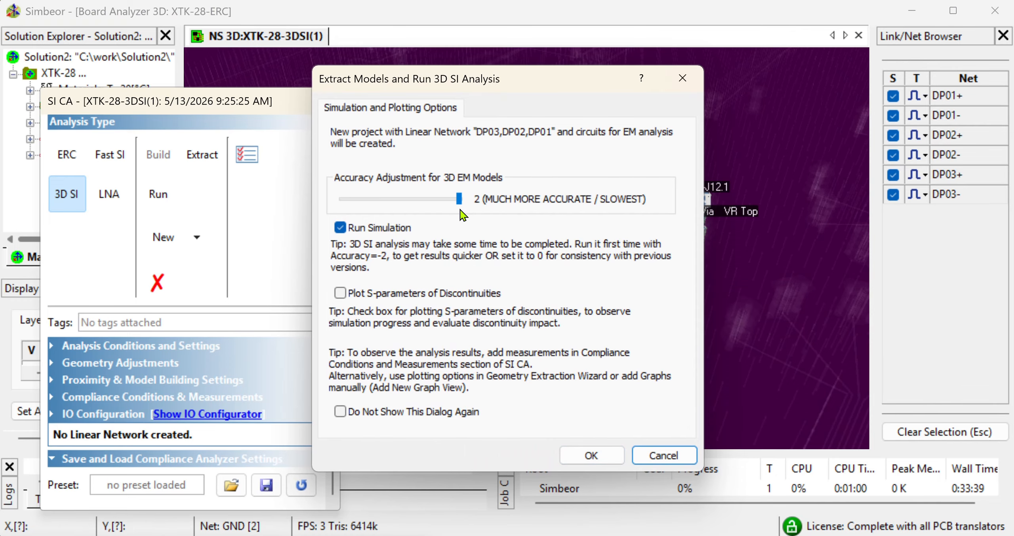
{"action": "left_click_drag", "start_coordinate": [462, 198], "coordinate": [408, 206]}
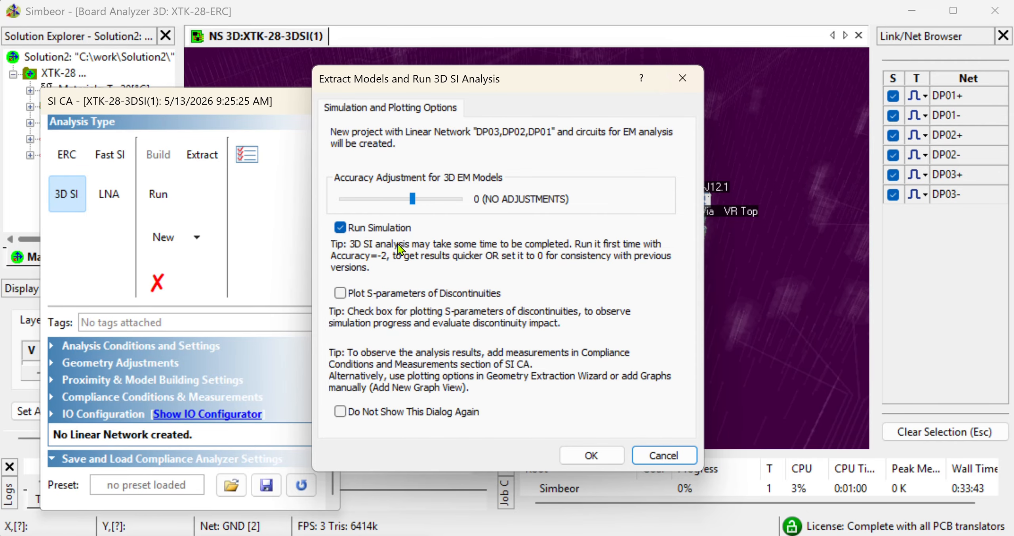
{"action": "left_click", "coordinate": [591, 456]}
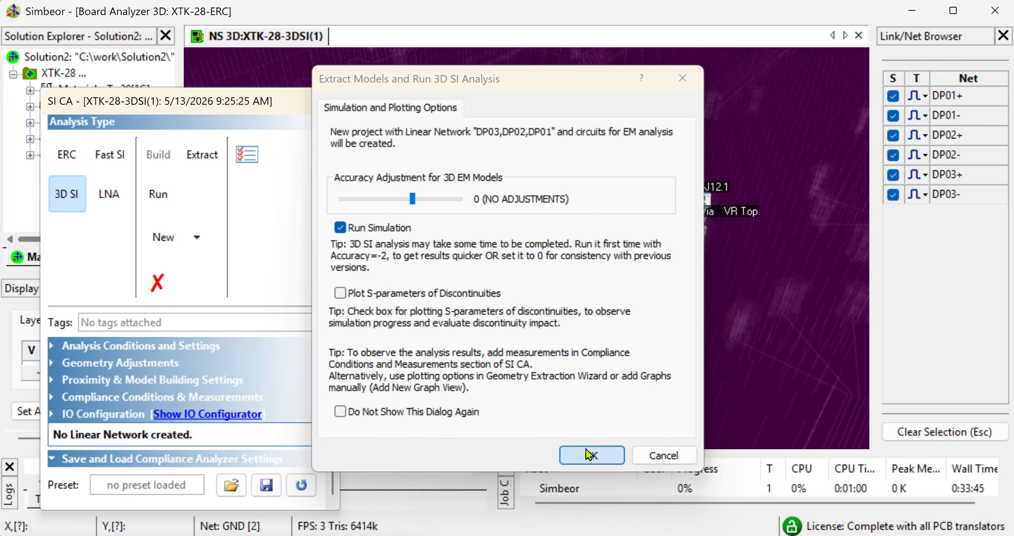
Save the compliance analyzer settings as the preset 802.03-cd1.preset in the Compliance folder, replacing the existing file
{"action": "left_click_drag", "start_coordinate": [615, 395], "coordinate": [597, 361]}
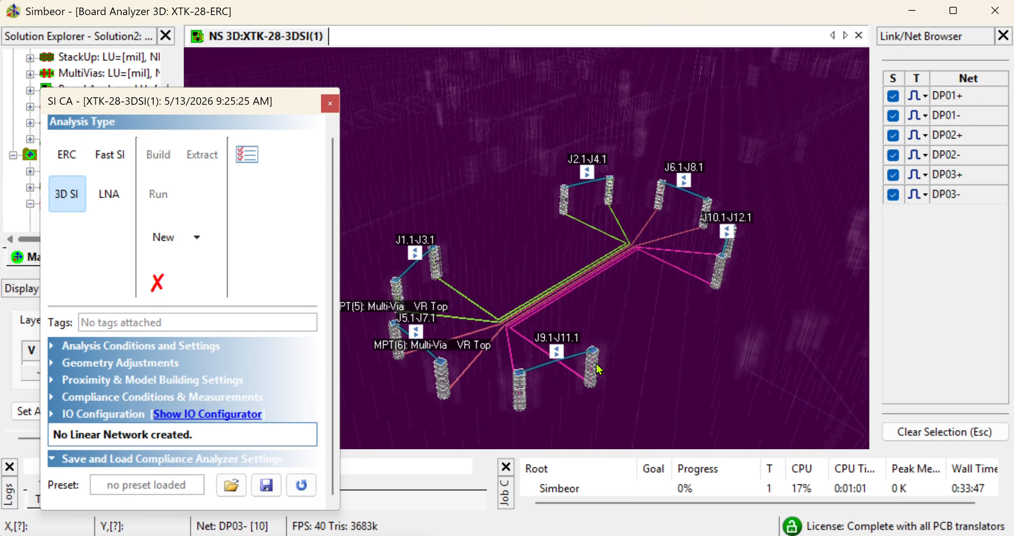
{"action": "scroll", "coordinate": [597, 362], "scroll_direction": "up", "scroll_amount": 1}
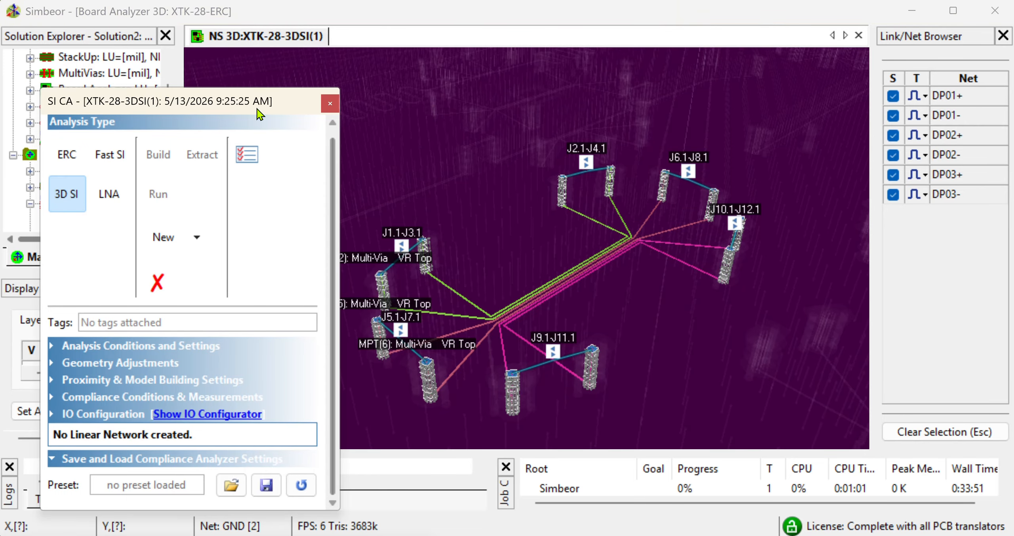
{"action": "left_click_drag", "start_coordinate": [331, 242], "coordinate": [331, 196]}
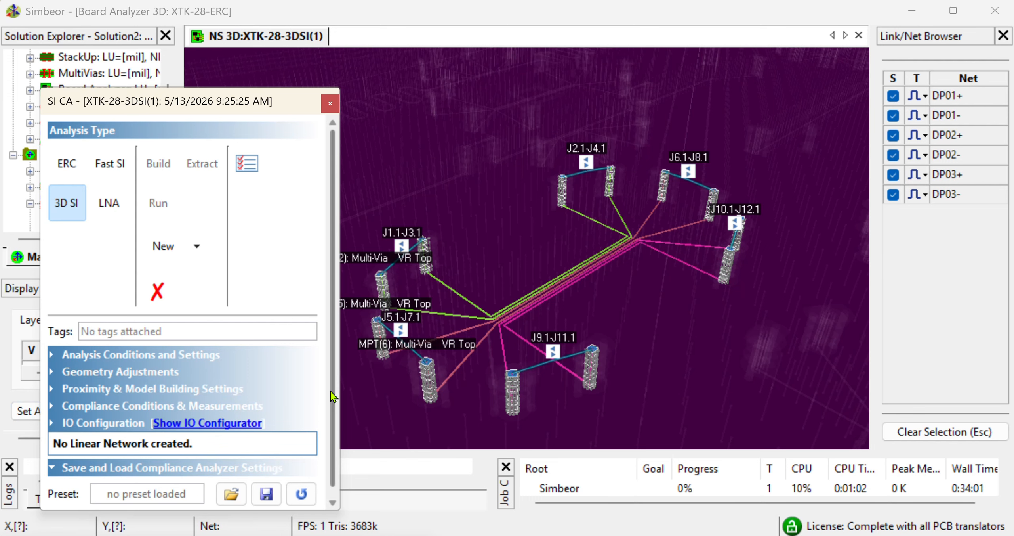
{"action": "left_click", "coordinate": [266, 493]}
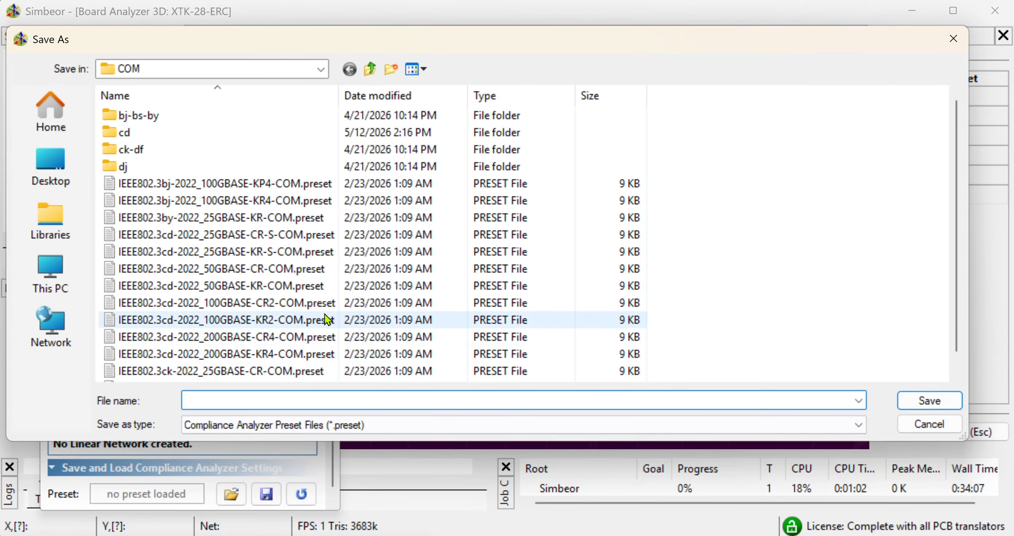
{"action": "left_click", "coordinate": [371, 69]}
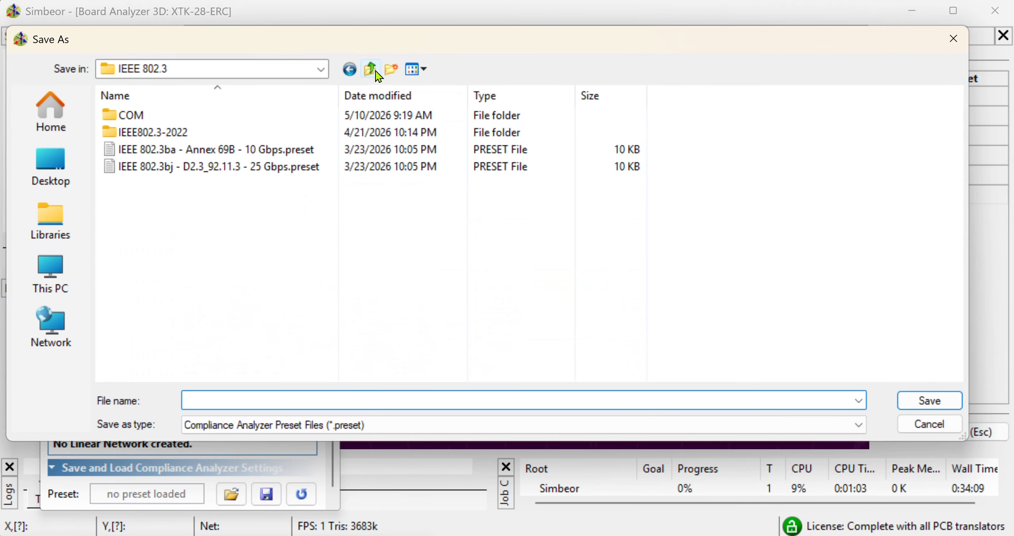
{"action": "left_click", "coordinate": [374, 69]}
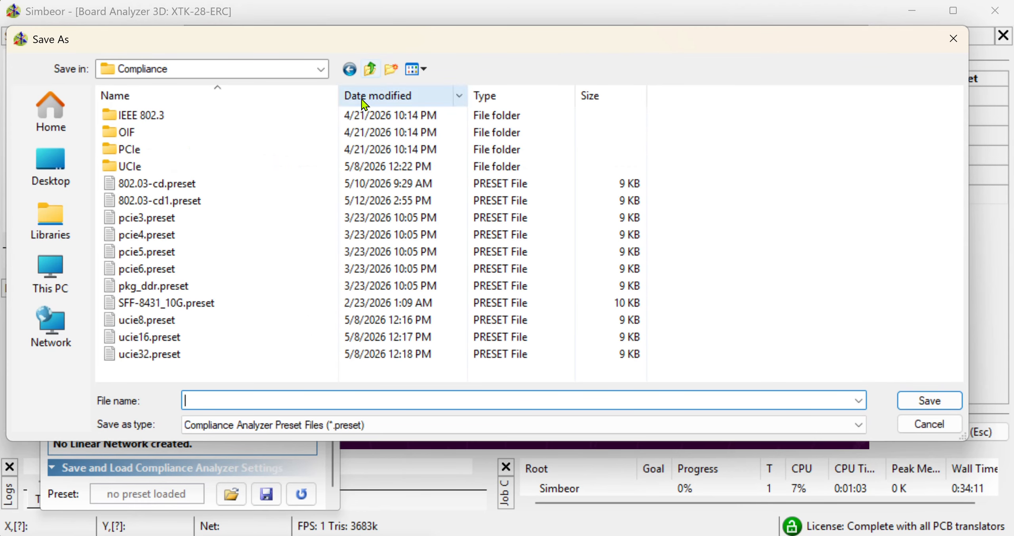
{"action": "left_click", "coordinate": [241, 189]}
{"action": "left_click", "coordinate": [234, 202]}
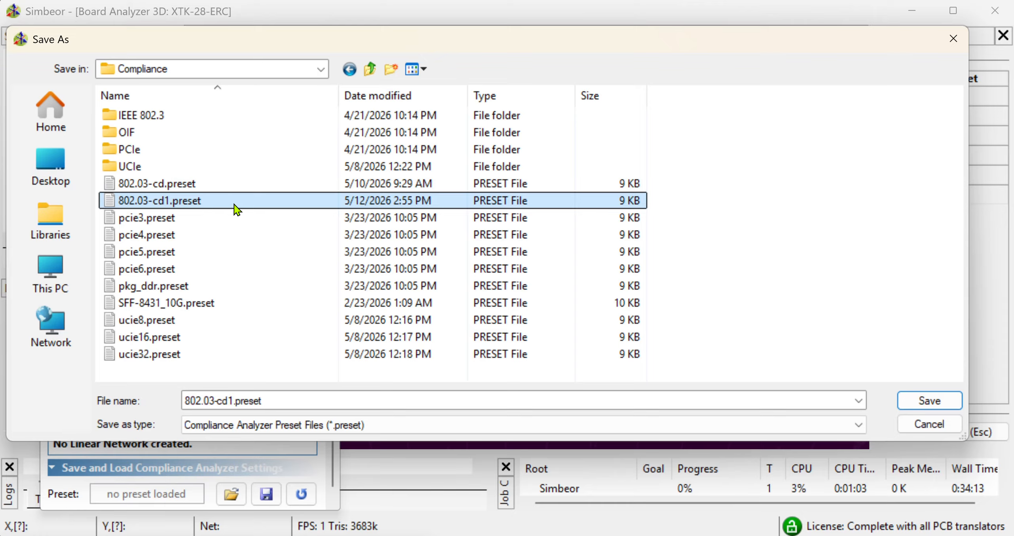
{"action": "left_click", "coordinate": [937, 400]}
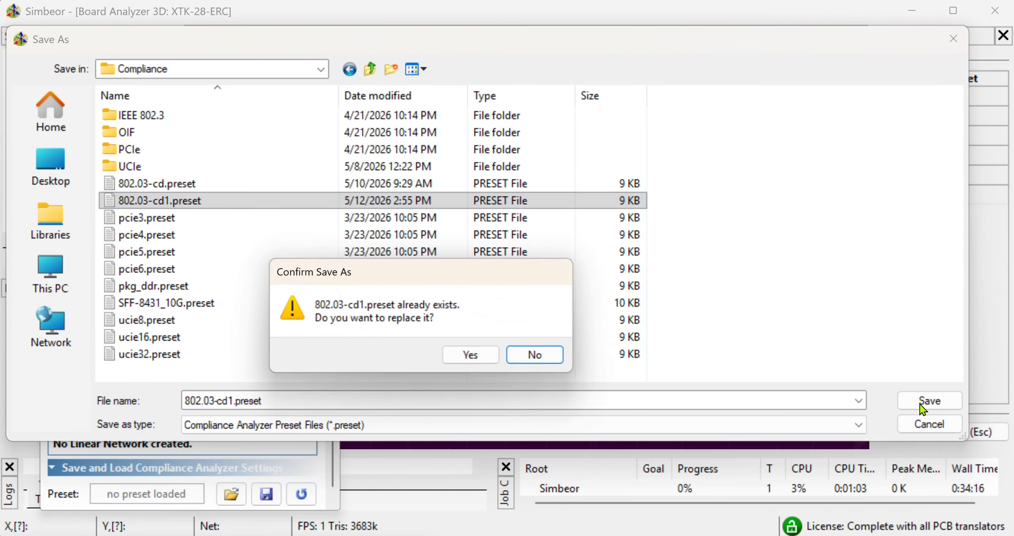
{"action": "left_click", "coordinate": [487, 361]}
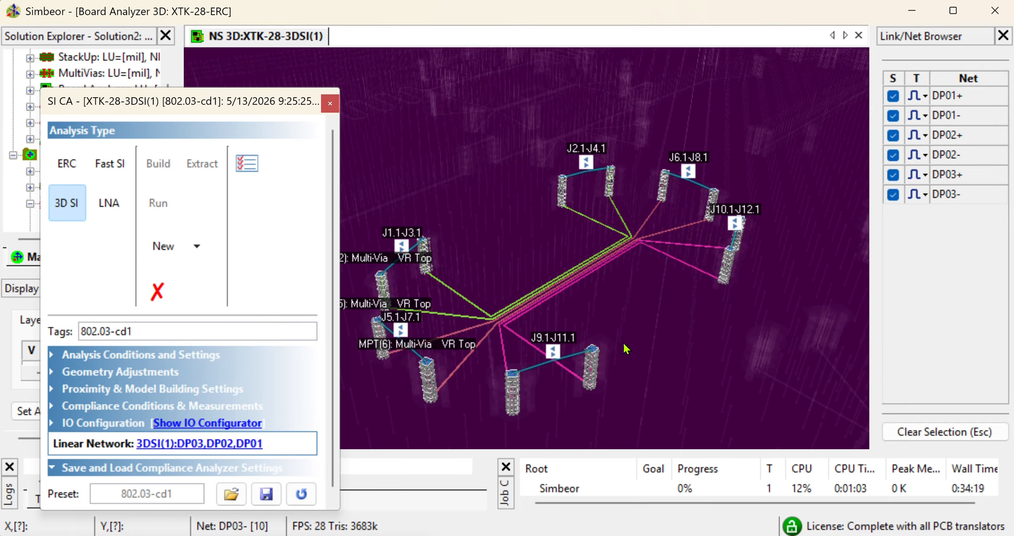
{"action": "left_click_drag", "start_coordinate": [624, 346], "coordinate": [635, 323]}
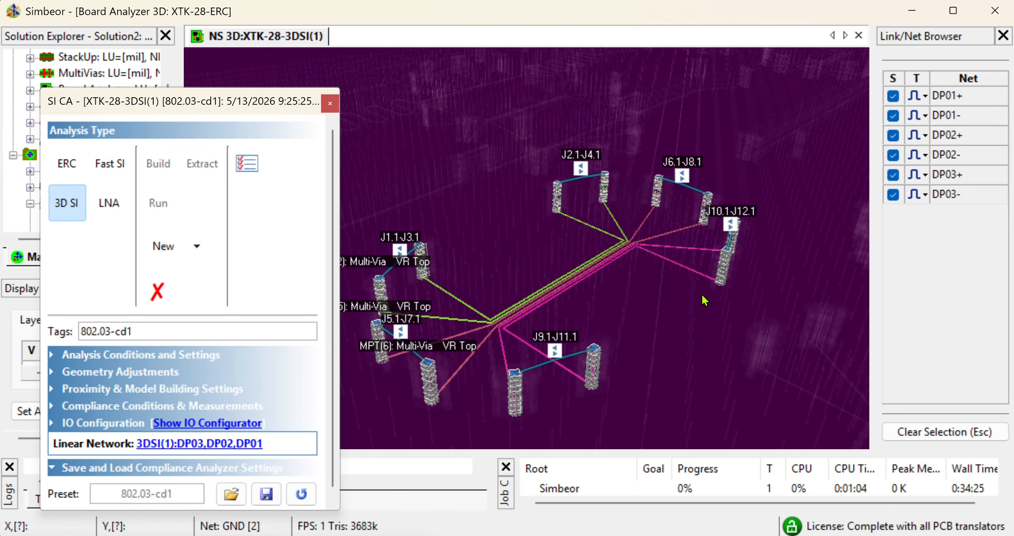
{"action": "scroll", "coordinate": [700, 297], "scroll_direction": "down", "scroll_amount": 2}
{"action": "scroll", "coordinate": [697, 300], "scroll_direction": "up", "scroll_amount": 2}
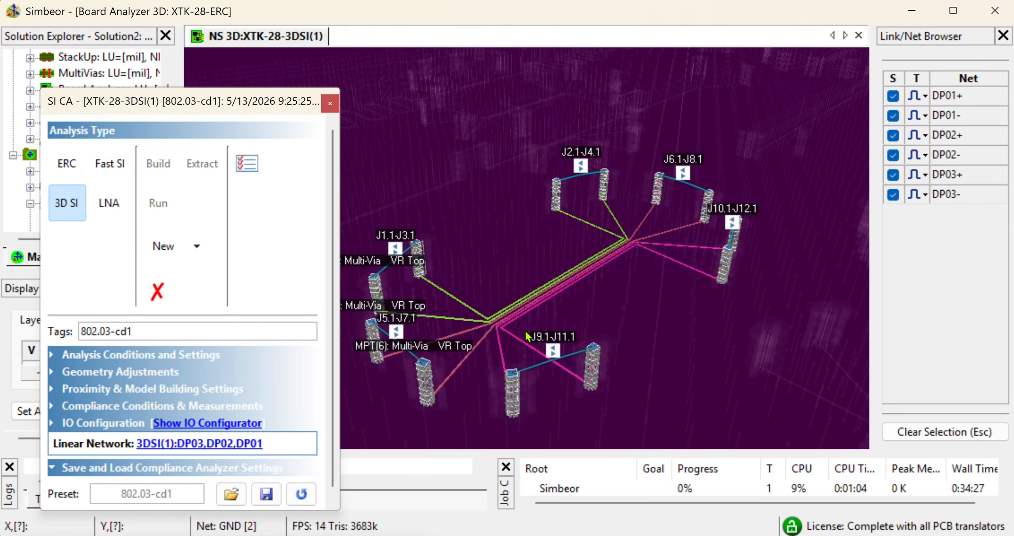
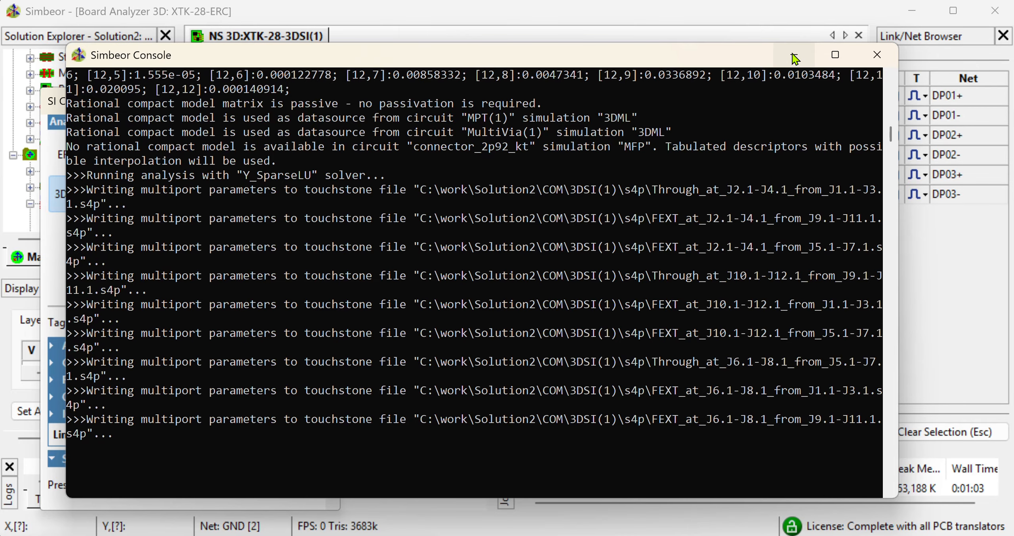
Close the SI compliance analyzer window and minimize the simulation console
{"action": "left_click", "coordinate": [794, 55]}
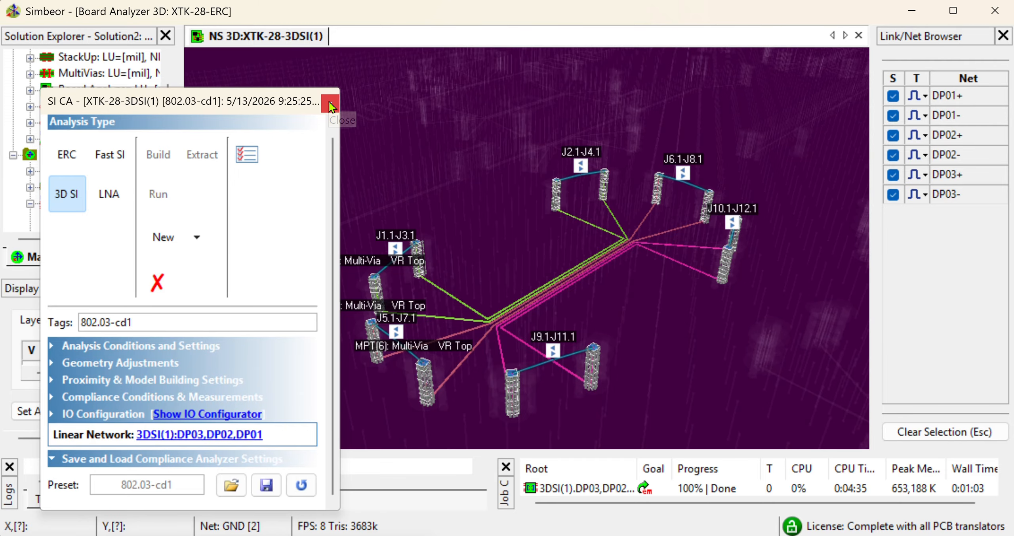
{"action": "left_click", "coordinate": [328, 102]}
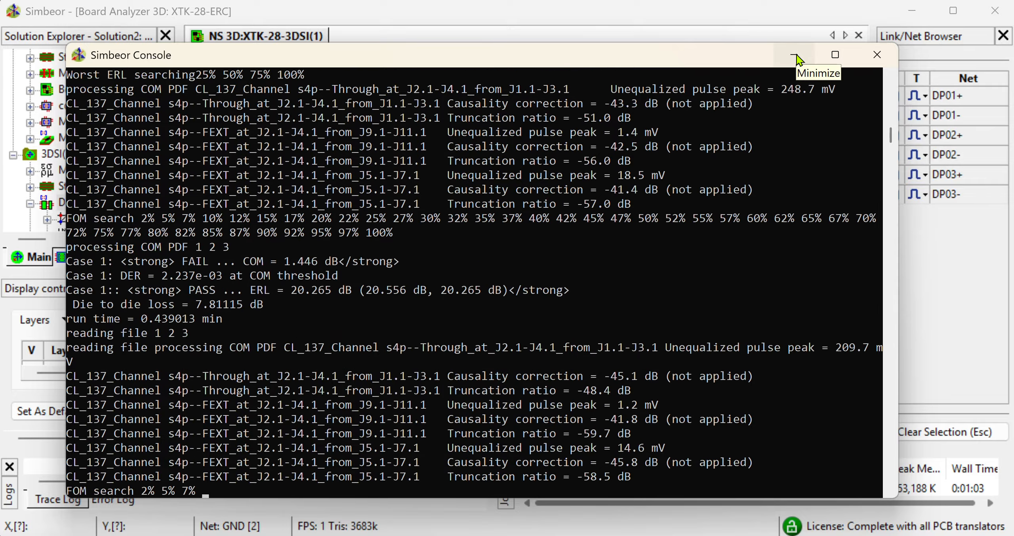
{"action": "left_click", "coordinate": [797, 54]}
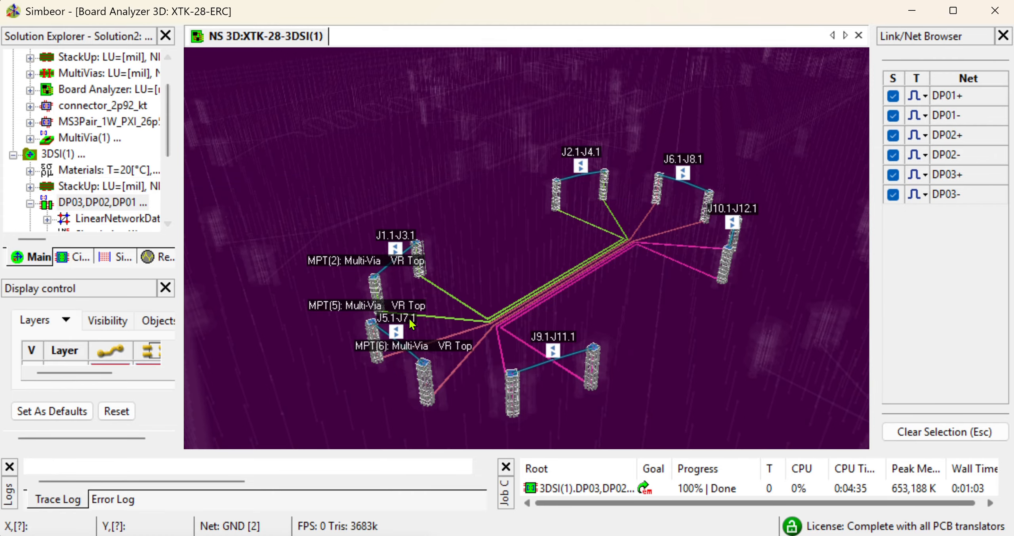
Turn on Show T-Line Models in the display visibility settings of the 3D network view
{"action": "scroll", "coordinate": [410, 320], "scroll_direction": "up", "scroll_amount": 1}
{"action": "left_click_drag", "start_coordinate": [543, 297], "coordinate": [480, 282]}
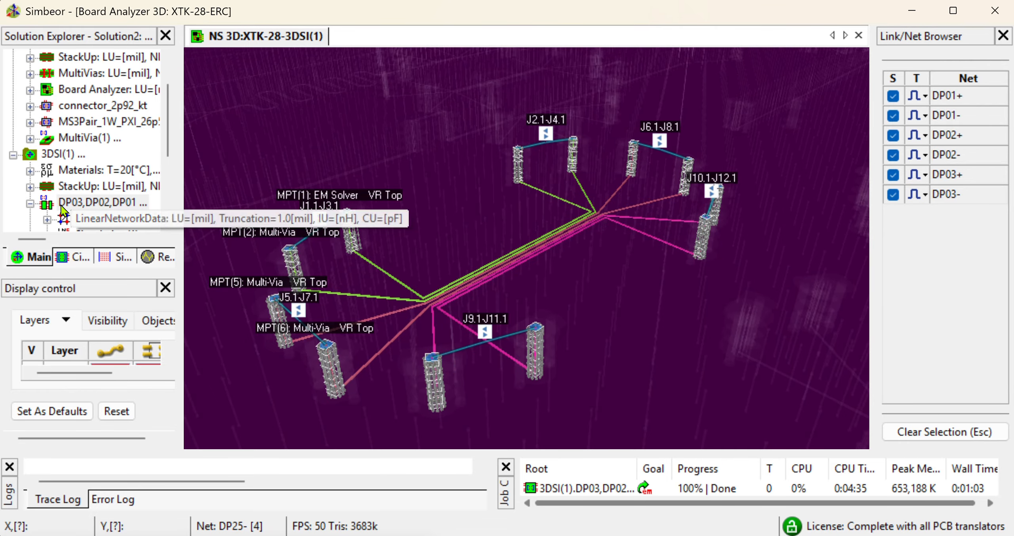
{"action": "scroll", "coordinate": [65, 205], "scroll_direction": "up", "scroll_amount": 1}
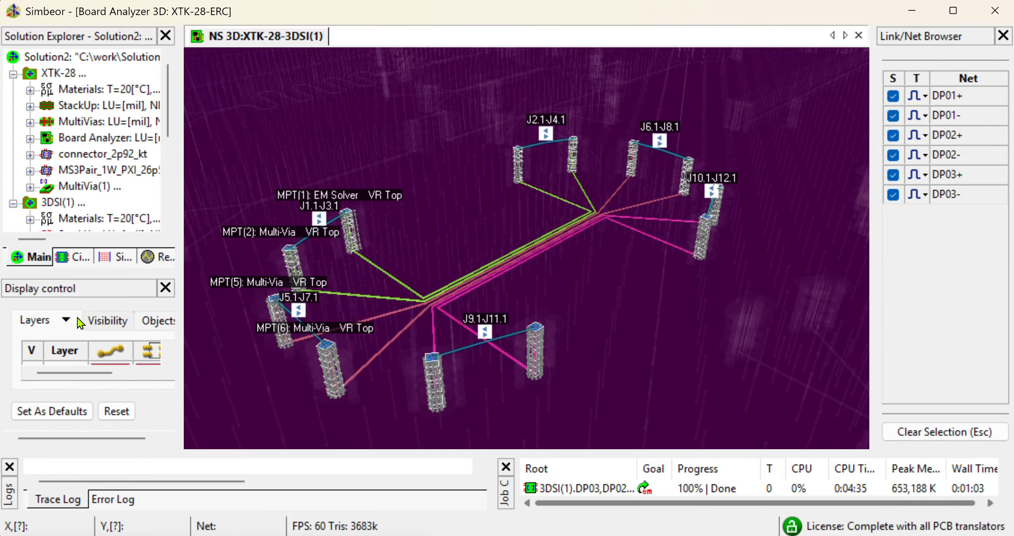
{"action": "left_click", "coordinate": [95, 325]}
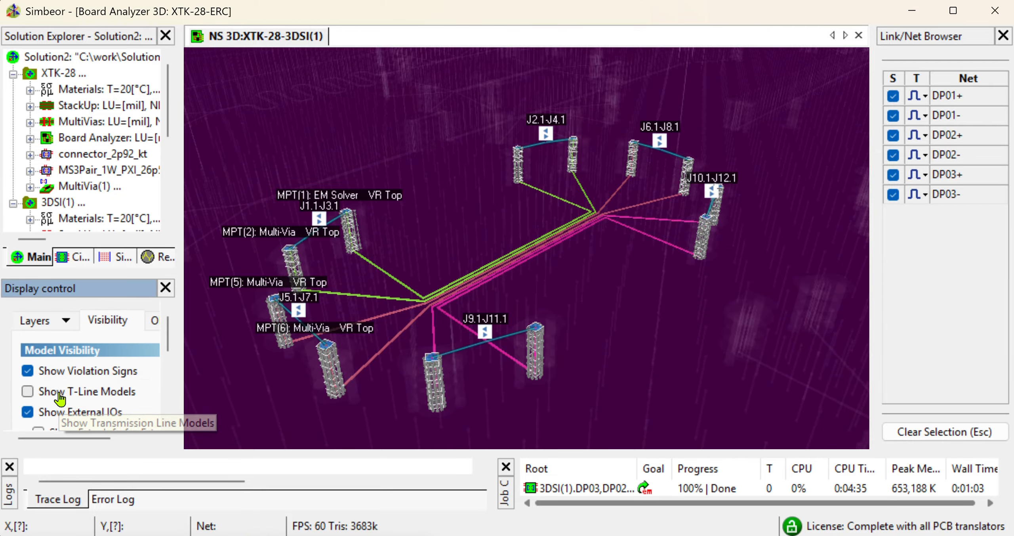
{"action": "mouse_move", "coordinate": [564, 291]}
{"action": "left_mouse_down"}
{"action": "mouse_move", "coordinate": [587, 355]}
{"action": "mouse_move", "coordinate": [541, 317]}
{"action": "left_mouse_up"}
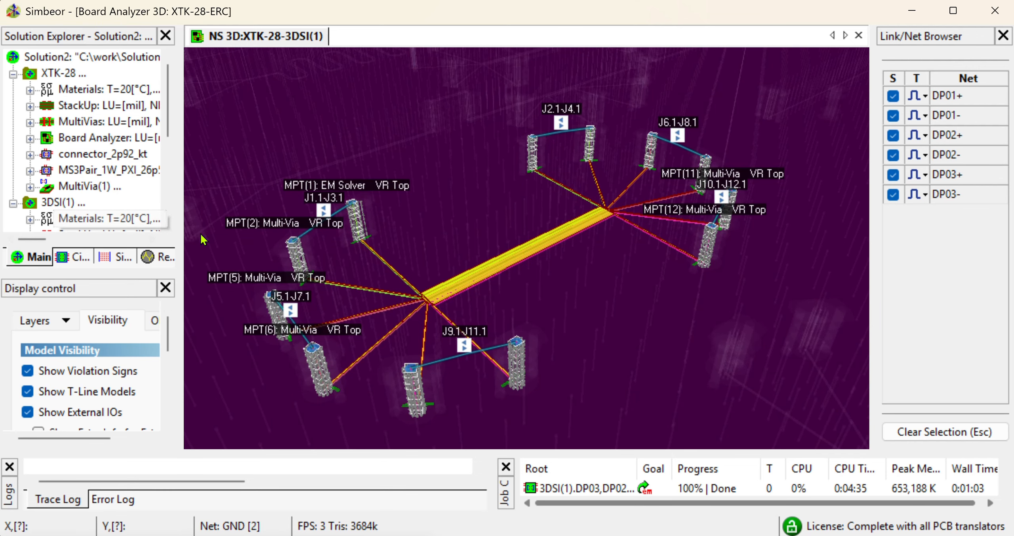
Open the MultiVia(1) 3D geometry view and orbit it to inspect the via structure
{"action": "double_click", "coordinate": [84, 187]}
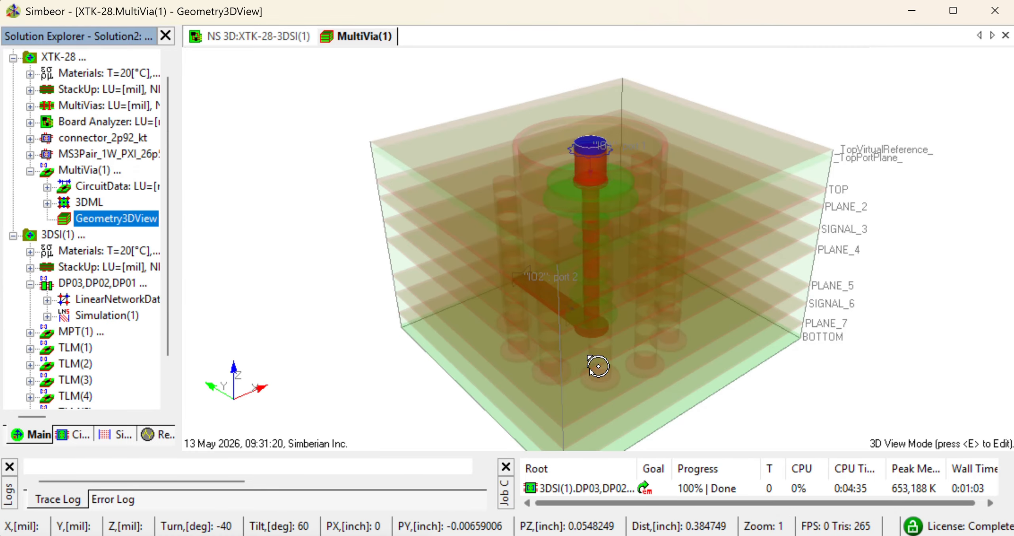
{"action": "left_click_drag", "start_coordinate": [598, 365], "coordinate": [593, 159]}
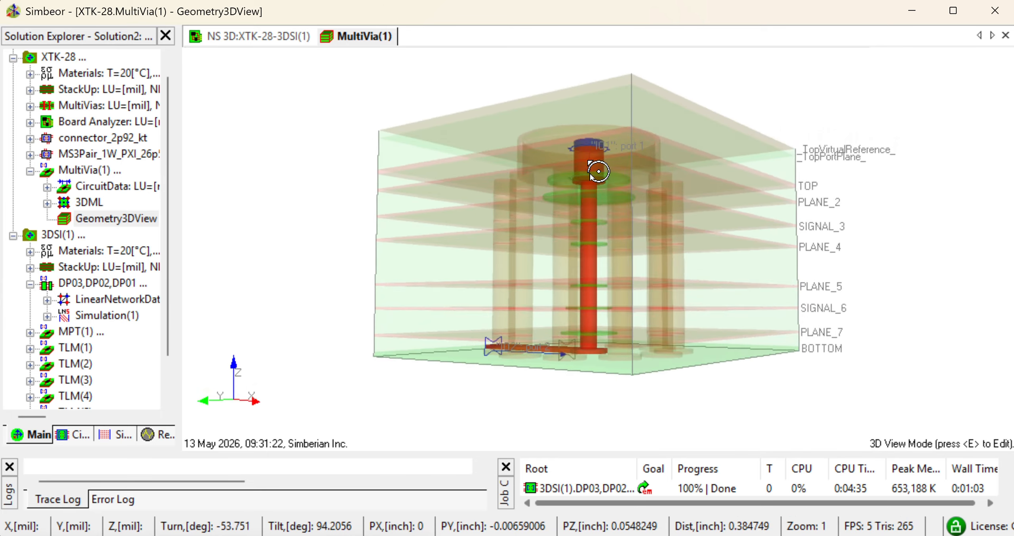
{"action": "left_click_drag", "start_coordinate": [811, 303], "coordinate": [792, 321]}
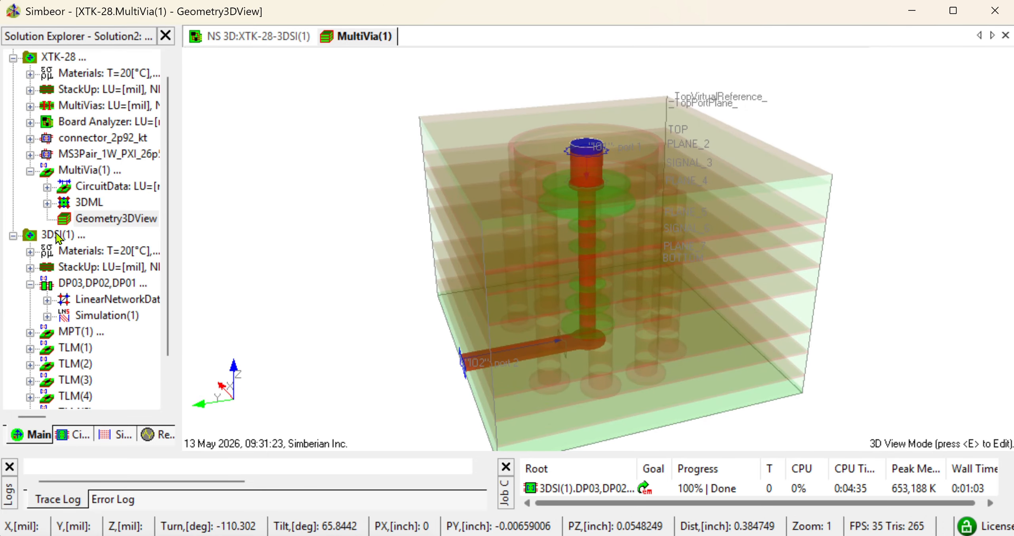
{"action": "left_click_drag", "start_coordinate": [731, 435], "coordinate": [679, 341]}
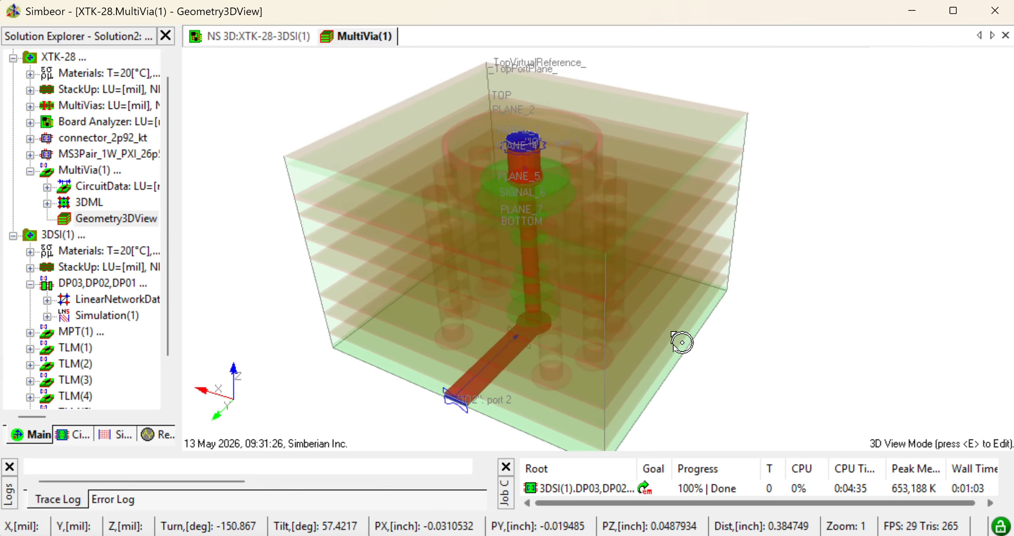
{"action": "left_click_drag", "start_coordinate": [652, 222], "coordinate": [631, 321]}
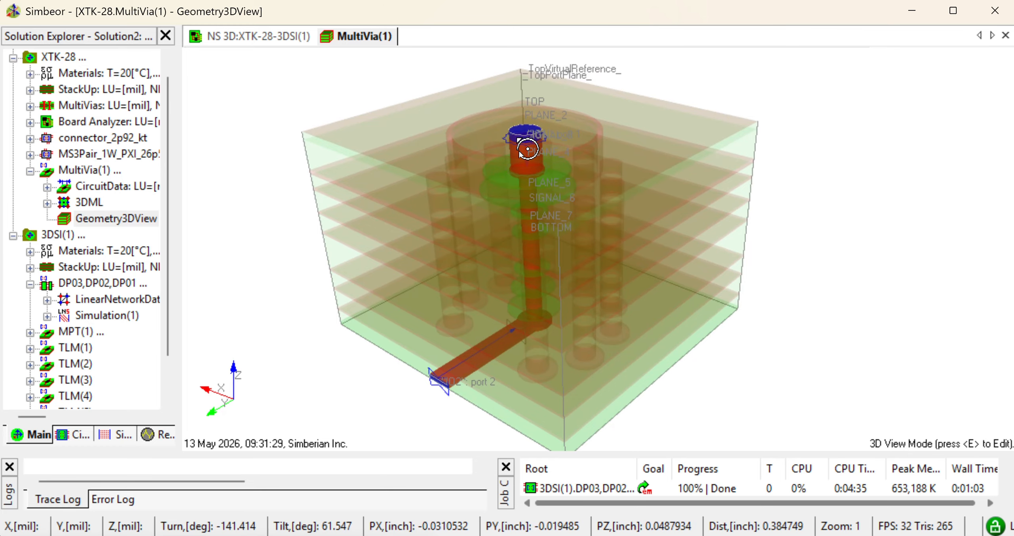
Return to the 3D SI network view and open the COM results table for link J2.1-J4.1
{"action": "left_click", "coordinate": [284, 38]}
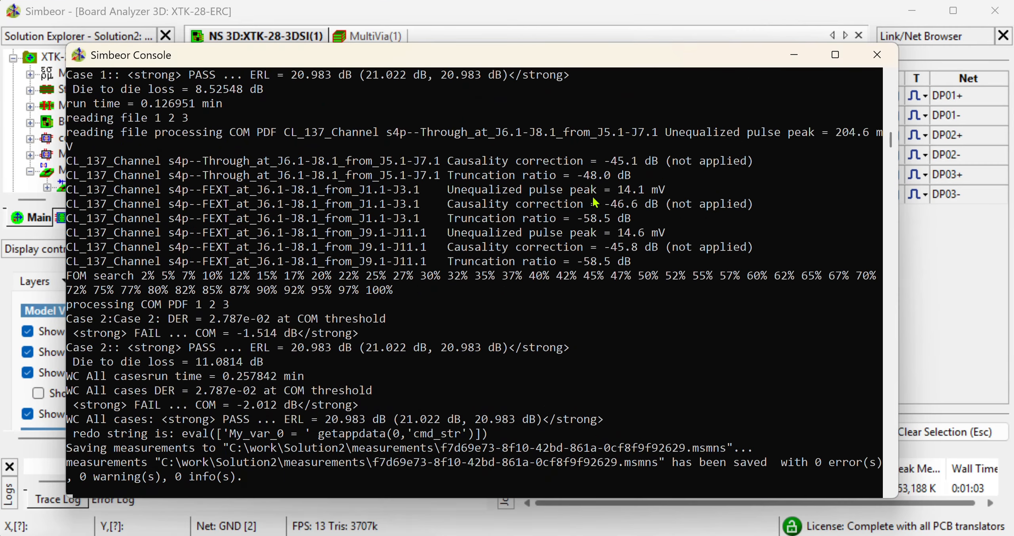
{"action": "left_click", "coordinate": [793, 55]}
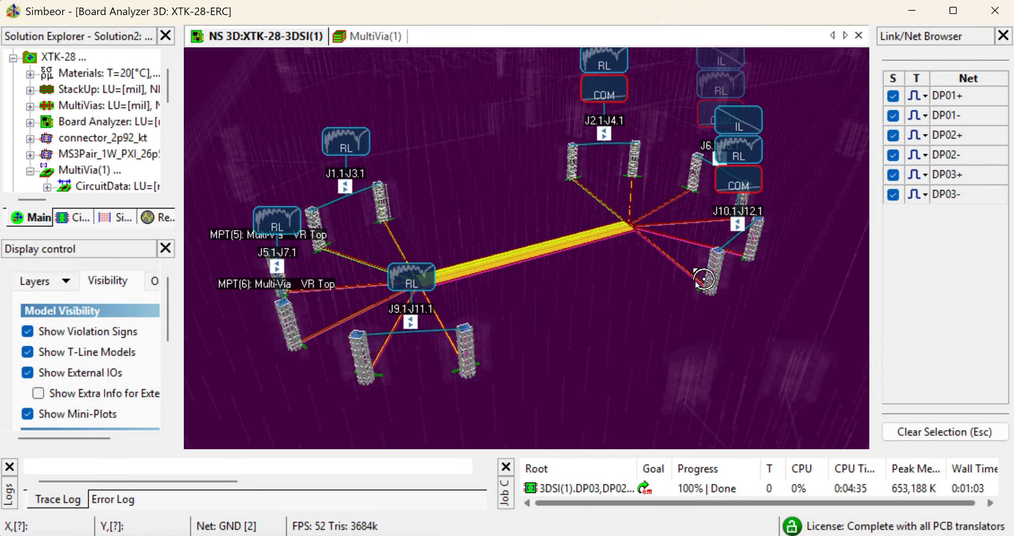
{"action": "left_click_drag", "start_coordinate": [653, 210], "coordinate": [635, 255]}
{"action": "left_click_drag", "start_coordinate": [577, 265], "coordinate": [631, 291]}
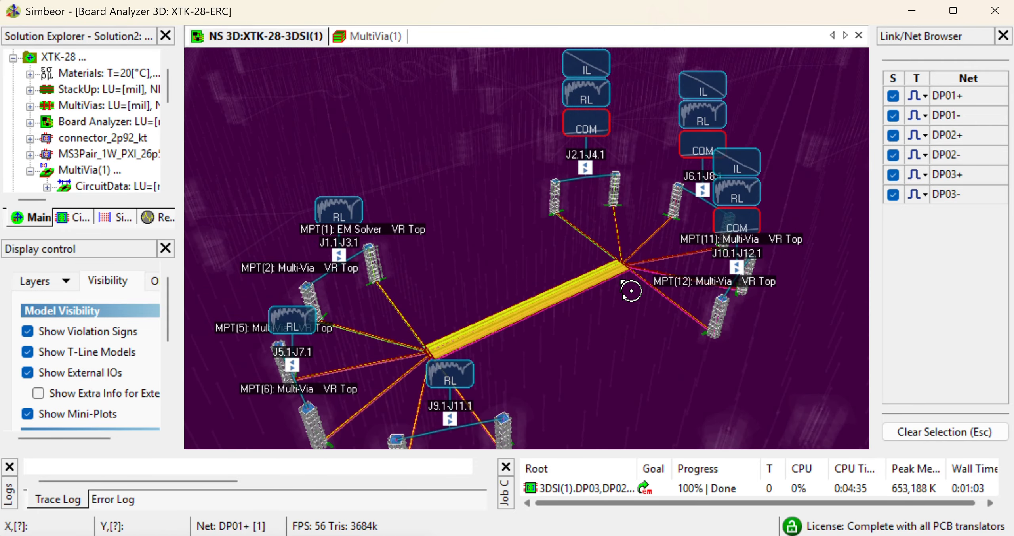
{"action": "left_click", "coordinate": [595, 130]}
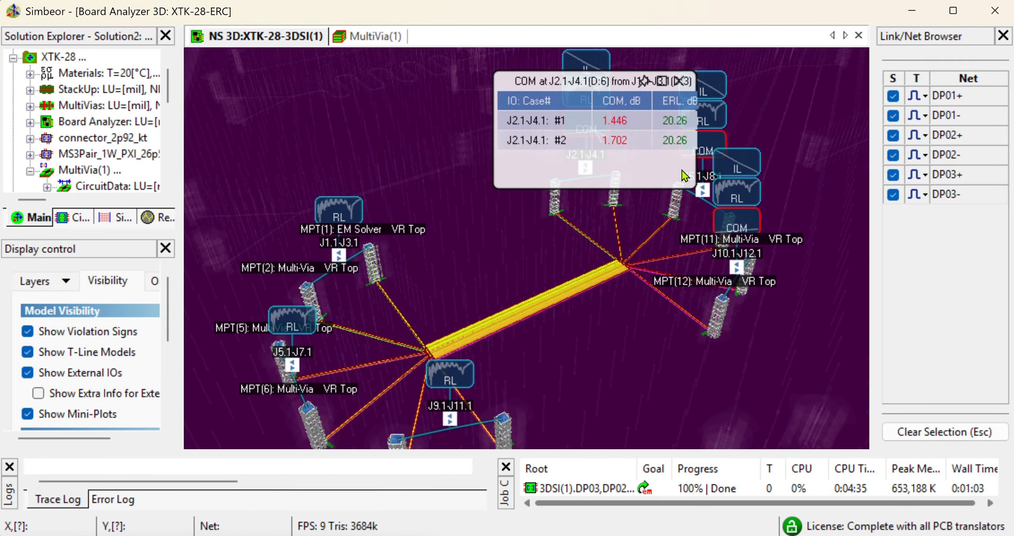
{"action": "left_click_drag", "start_coordinate": [699, 190], "coordinate": [768, 216]}
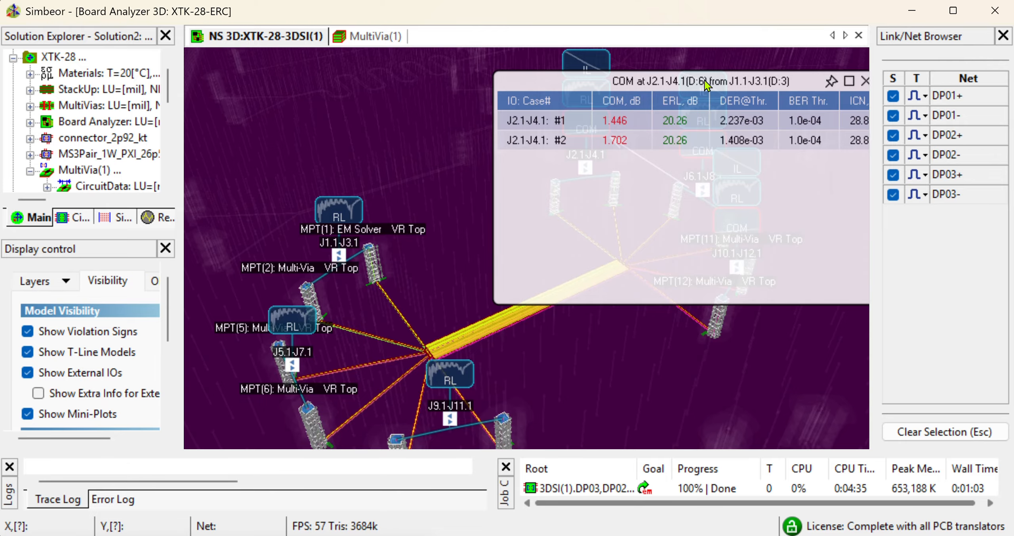
{"action": "left_click_drag", "start_coordinate": [706, 84], "coordinate": [600, 94]}
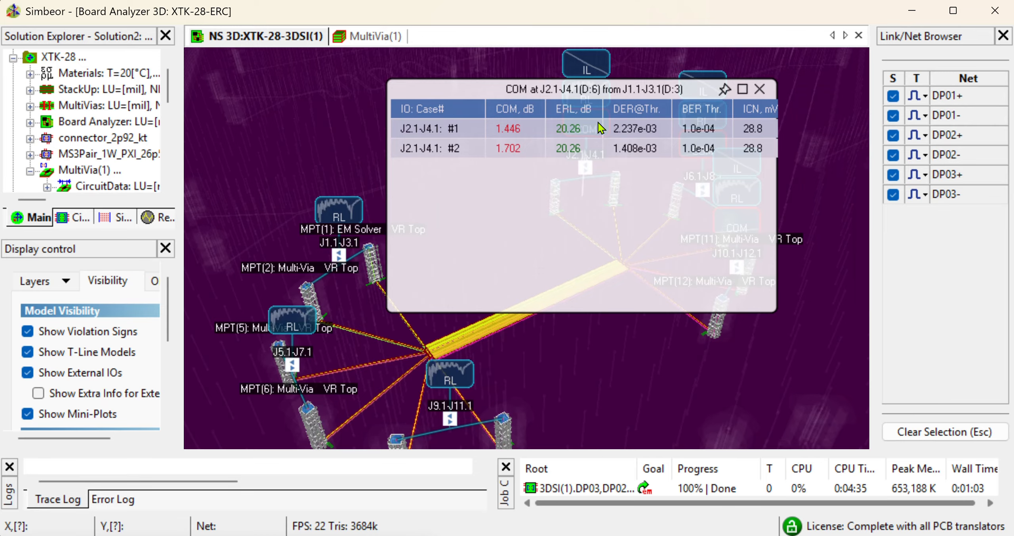
{"action": "left_click", "coordinate": [763, 90]}
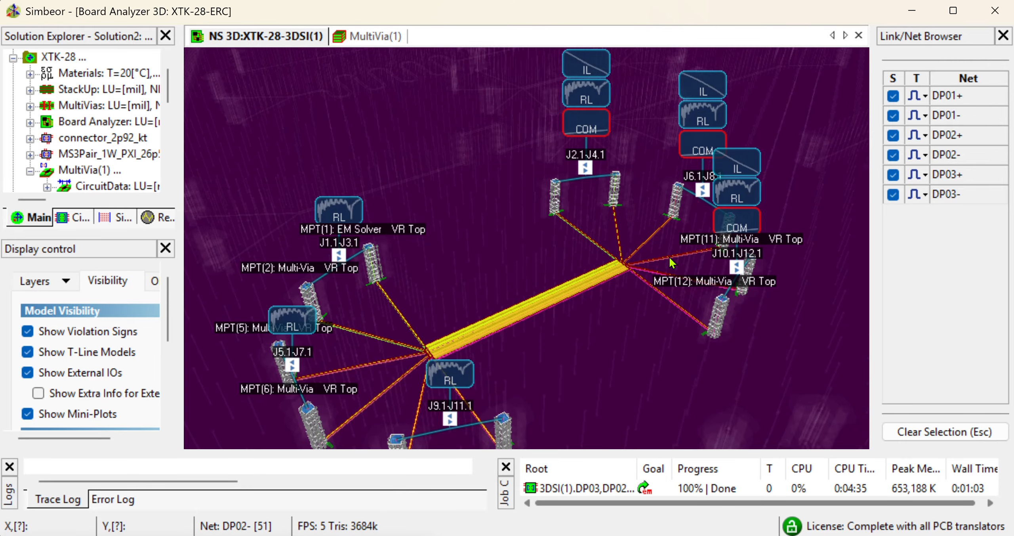
Switch from the network view back to board view for link selection
{"action": "scroll", "coordinate": [782, 251], "scroll_direction": "down", "scroll_amount": 3}
{"action": "scroll", "coordinate": [780, 259], "scroll_direction": "down", "scroll_amount": 2}
{"action": "left_click_drag", "start_coordinate": [777, 267], "coordinate": [618, 280]}
{"action": "right_click", "coordinate": [603, 261]}
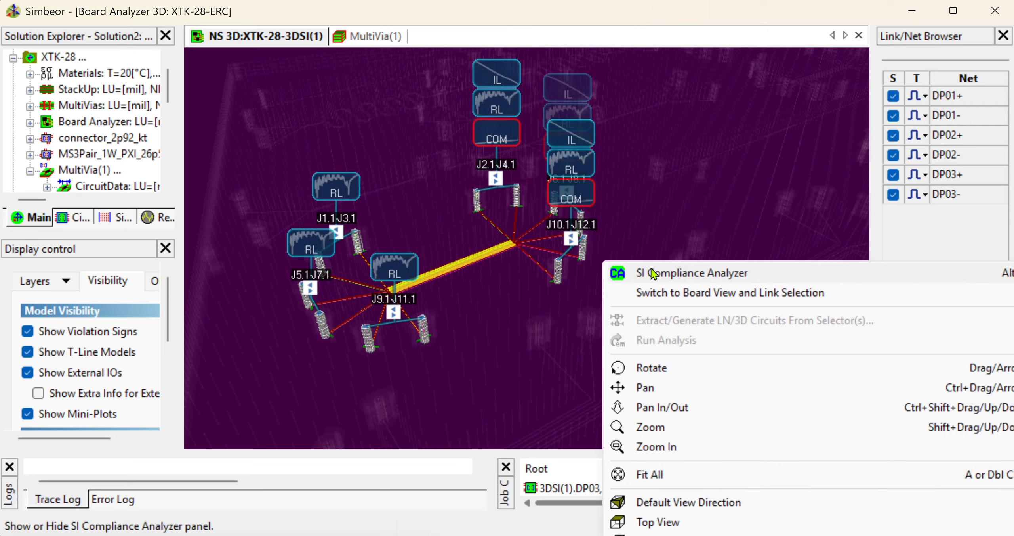
{"action": "left_click", "coordinate": [675, 292]}
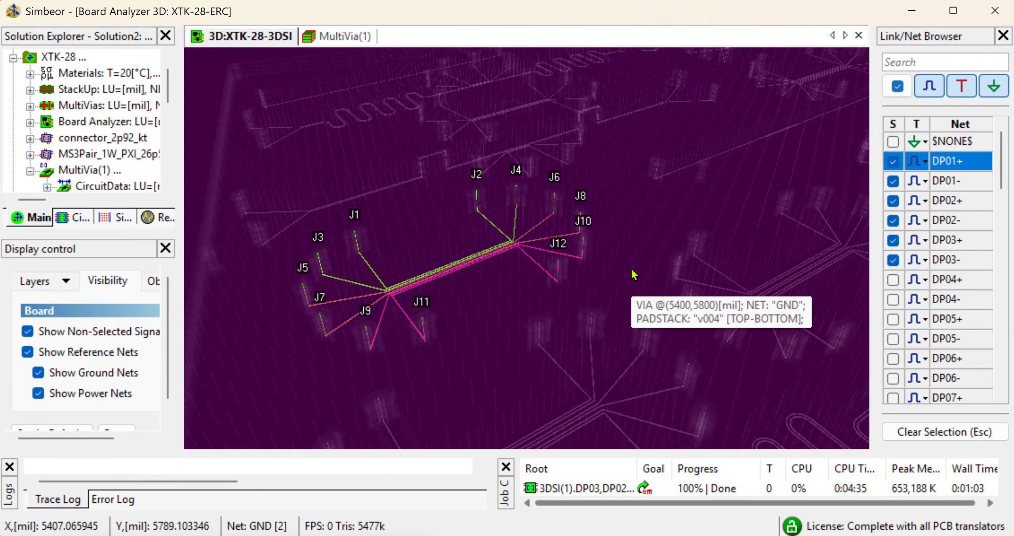
Change the selected links from DP01–DP03 to the DP04, DP05 and DP06 differential pairs
{"action": "left_click_drag", "start_coordinate": [675, 234], "coordinate": [582, 271]}
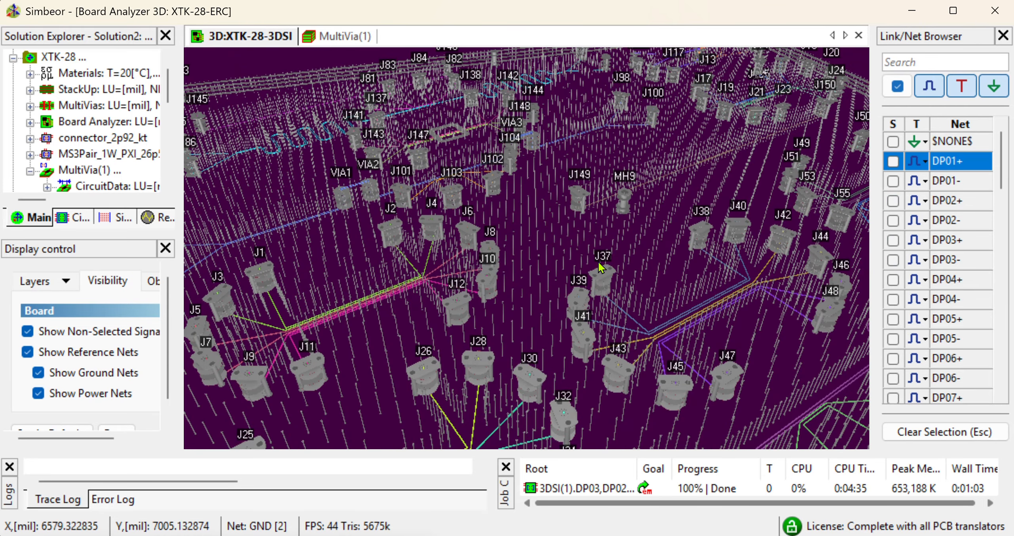
{"action": "left_click", "coordinate": [894, 240]}
{"action": "left_click", "coordinate": [893, 276]}
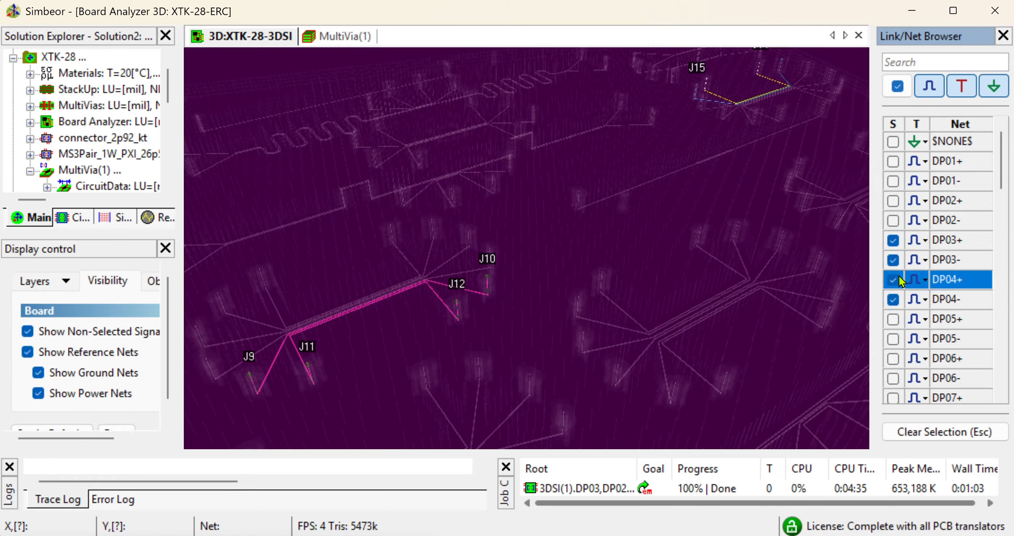
{"action": "left_click", "coordinate": [893, 240]}
{"action": "left_click", "coordinate": [893, 319]}
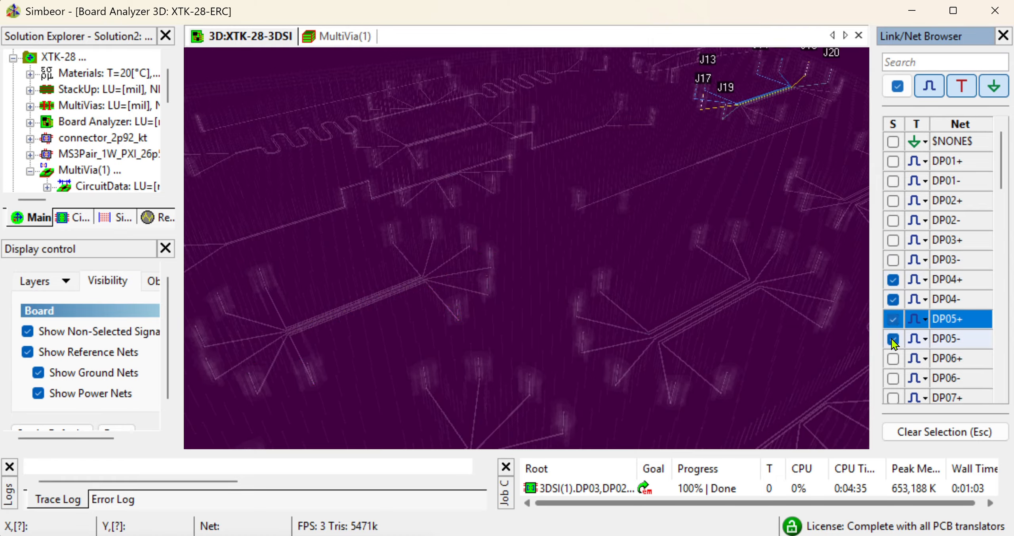
{"action": "left_click", "coordinate": [893, 358]}
Run a 3D SI analysis on the DP04–DP06 links with accuracy adjustment 0 and Run Simulation on
{"action": "scroll", "coordinate": [779, 168], "scroll_direction": "down", "scroll_amount": 5}
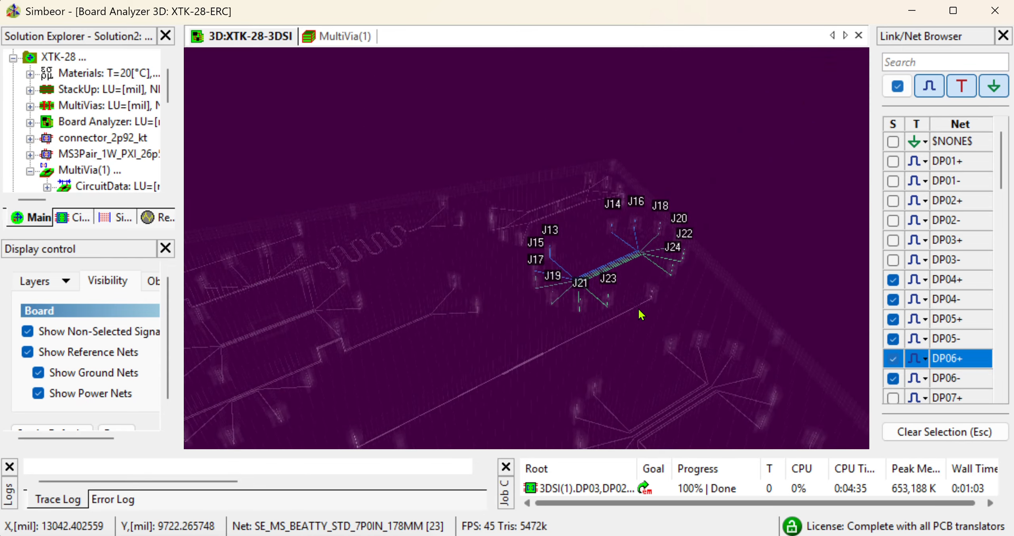
{"action": "scroll", "coordinate": [650, 262], "scroll_direction": "up", "scroll_amount": 5}
{"action": "scroll", "coordinate": [566, 271], "scroll_direction": "down", "scroll_amount": 2}
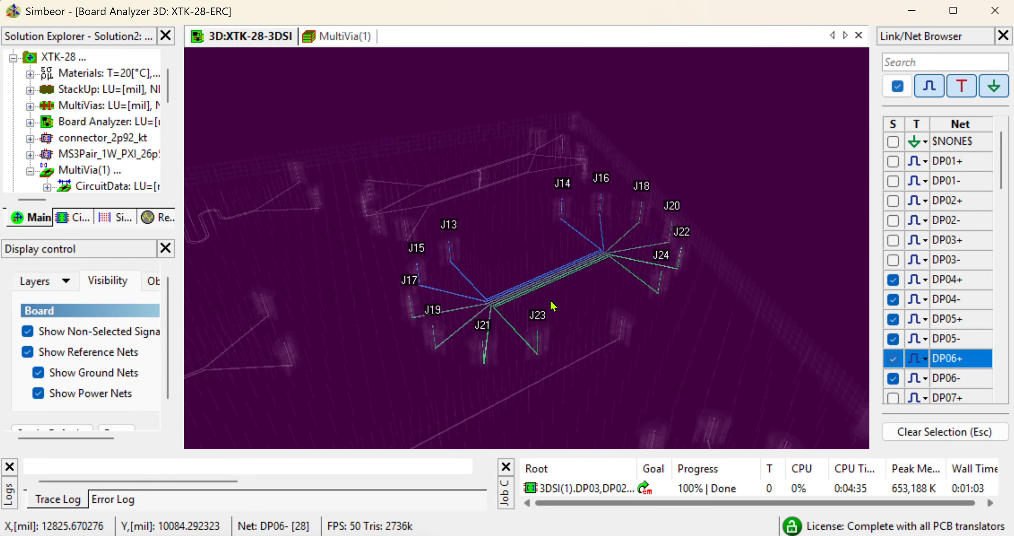
{"action": "left_click_drag", "start_coordinate": [550, 301], "coordinate": [643, 327]}
{"action": "scroll", "coordinate": [605, 286], "scroll_direction": "up", "scroll_amount": 2}
{"action": "left_click_drag", "start_coordinate": [553, 297], "coordinate": [664, 235]}
{"action": "left_click_drag", "start_coordinate": [597, 256], "coordinate": [532, 233]}
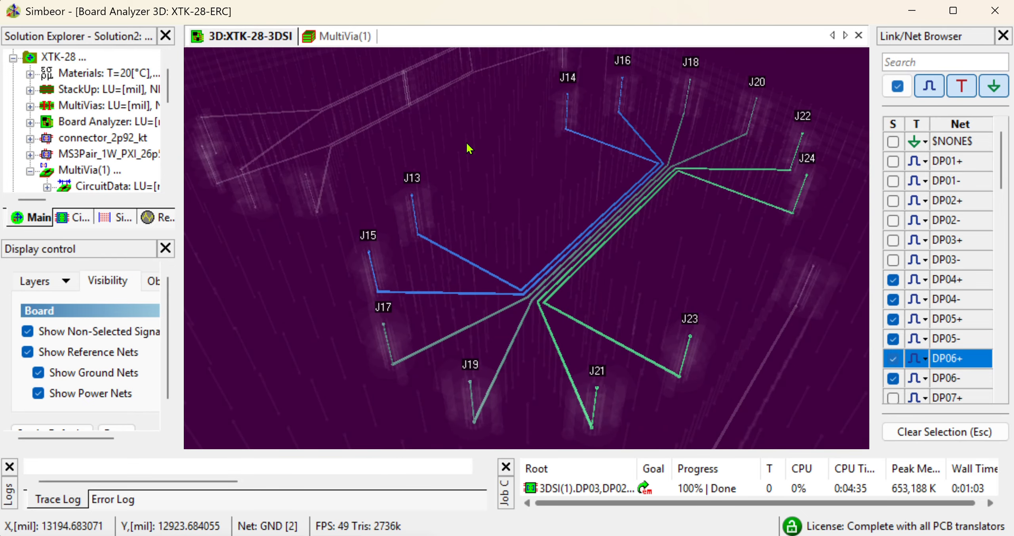
{"action": "right_click", "coordinate": [501, 147]}
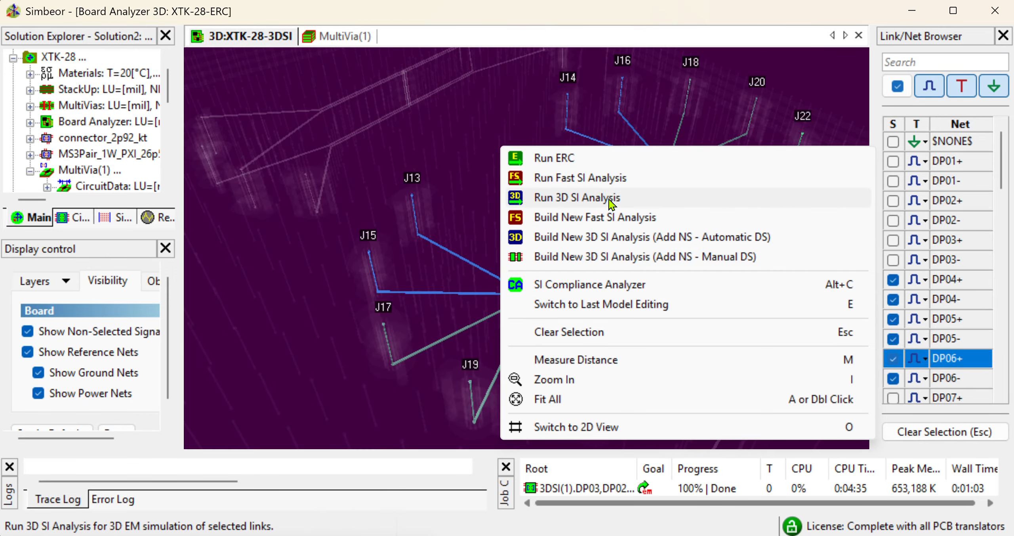
{"action": "left_click", "coordinate": [571, 197]}
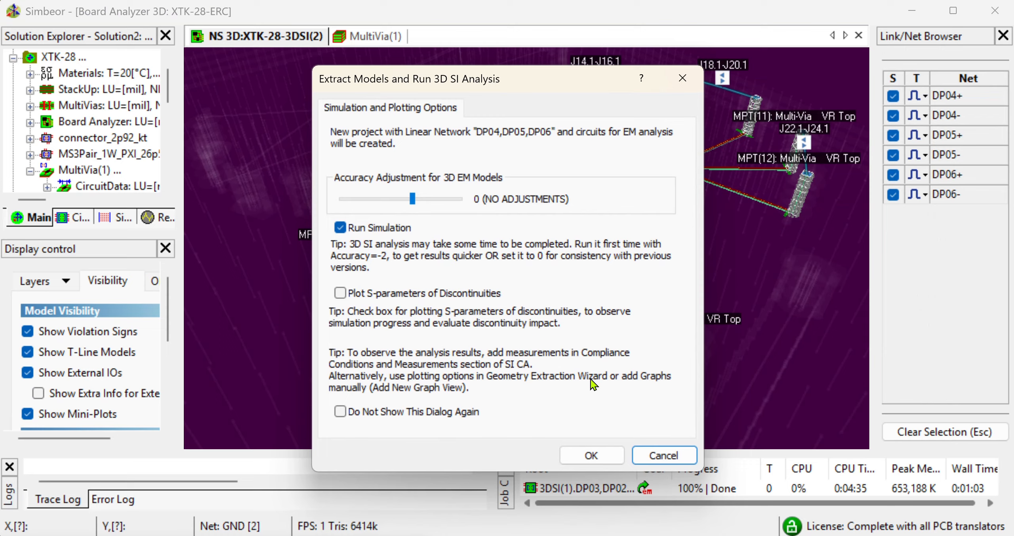
{"action": "left_click", "coordinate": [594, 455]}
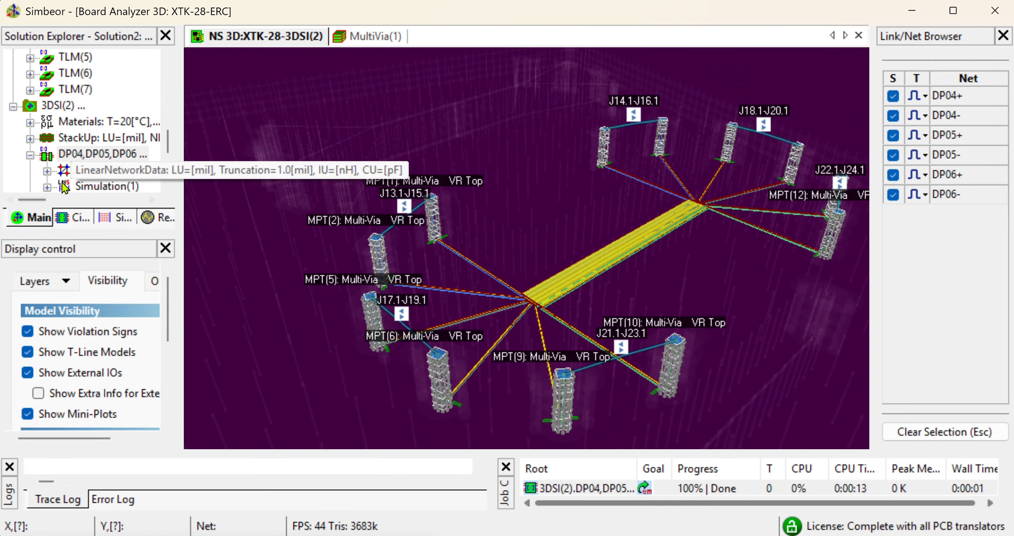
Minimize the console and review the DP04–DP06 result mini-plots in the 3D network view
{"action": "scroll", "coordinate": [61, 182], "scroll_direction": "down", "scroll_amount": 1}
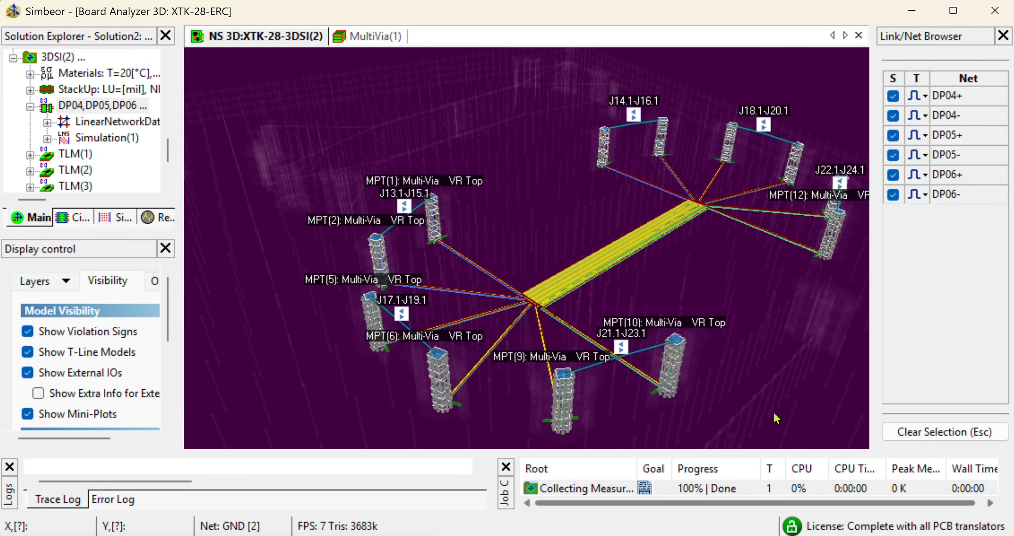
{"action": "left_click_drag", "start_coordinate": [589, 260], "coordinate": [470, 243]}
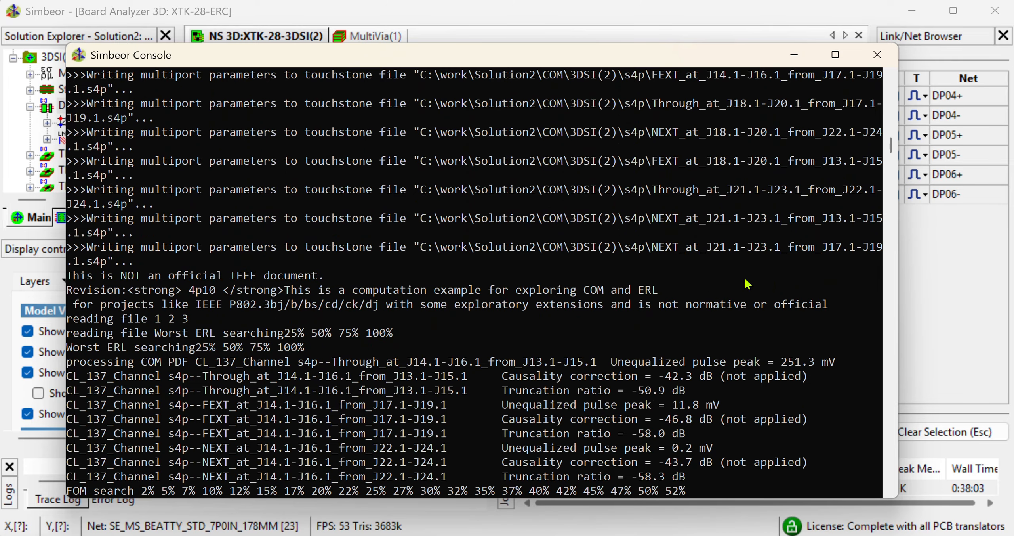
{"action": "left_click", "coordinate": [797, 58]}
{"action": "left_click_drag", "start_coordinate": [712, 186], "coordinate": [756, 208]}
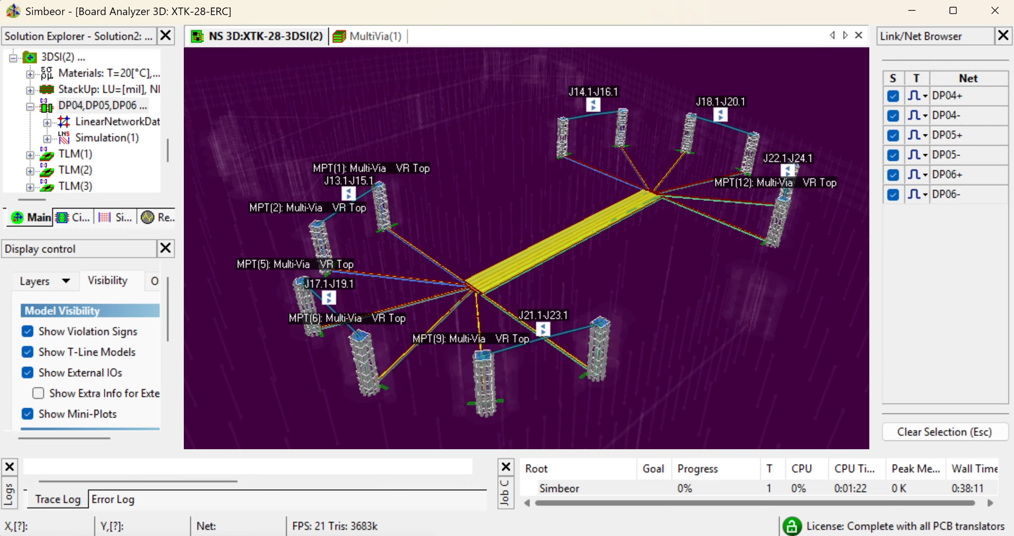
{"action": "left_click_drag", "start_coordinate": [757, 333], "coordinate": [640, 328]}
{"action": "scroll", "coordinate": [657, 325], "scroll_direction": "down", "scroll_amount": 3}
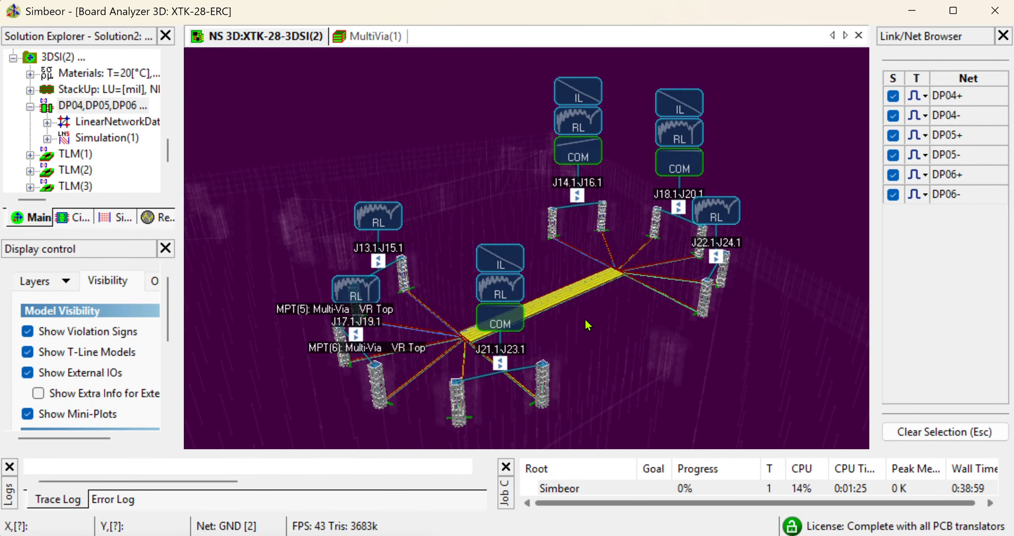
{"action": "left_click_drag", "start_coordinate": [589, 326], "coordinate": [607, 296]}
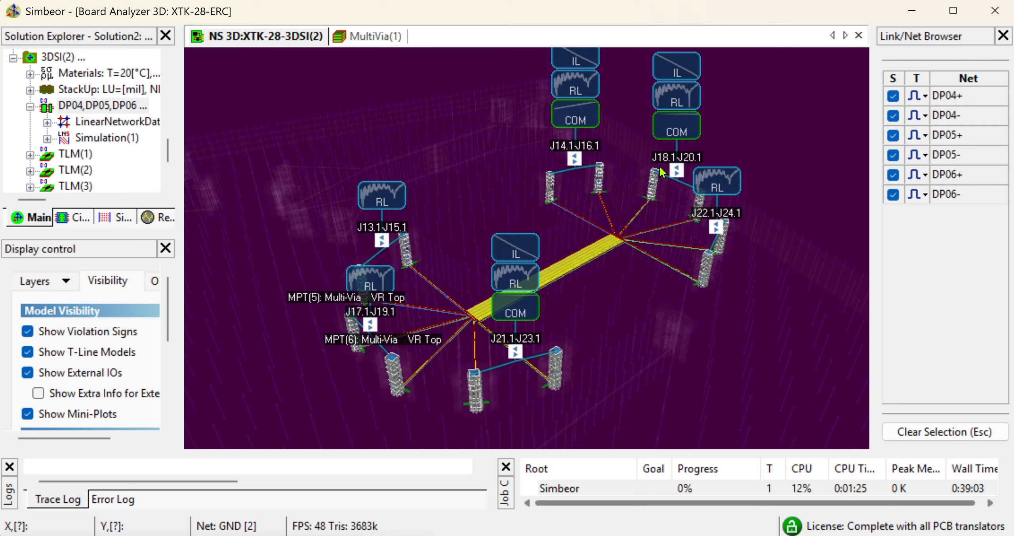
Open the COM result table for the J14.1-J16.1 link from its mini-plot, examine it, and close it
{"action": "left_click", "coordinate": [575, 119]}
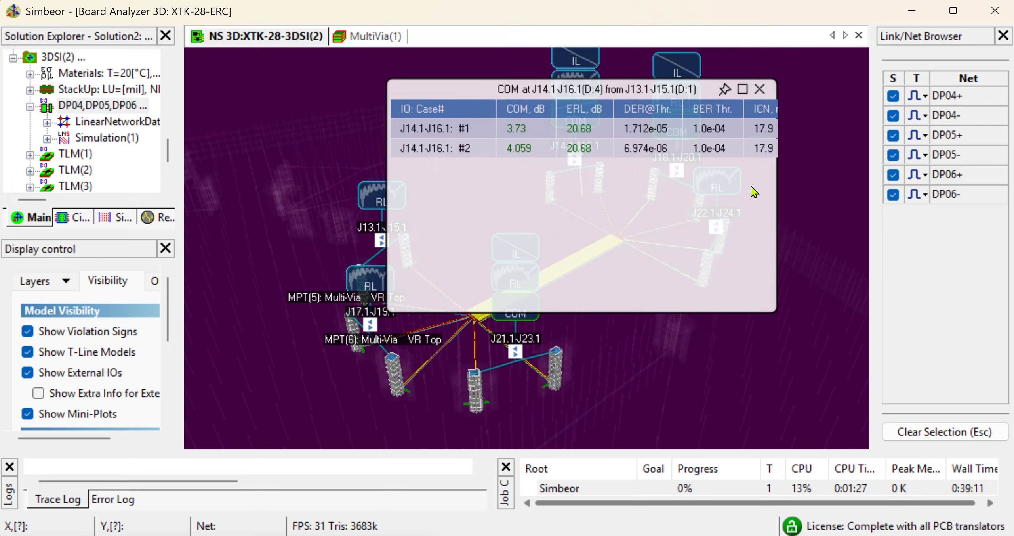
{"action": "left_click_drag", "start_coordinate": [774, 209], "coordinate": [849, 226]}
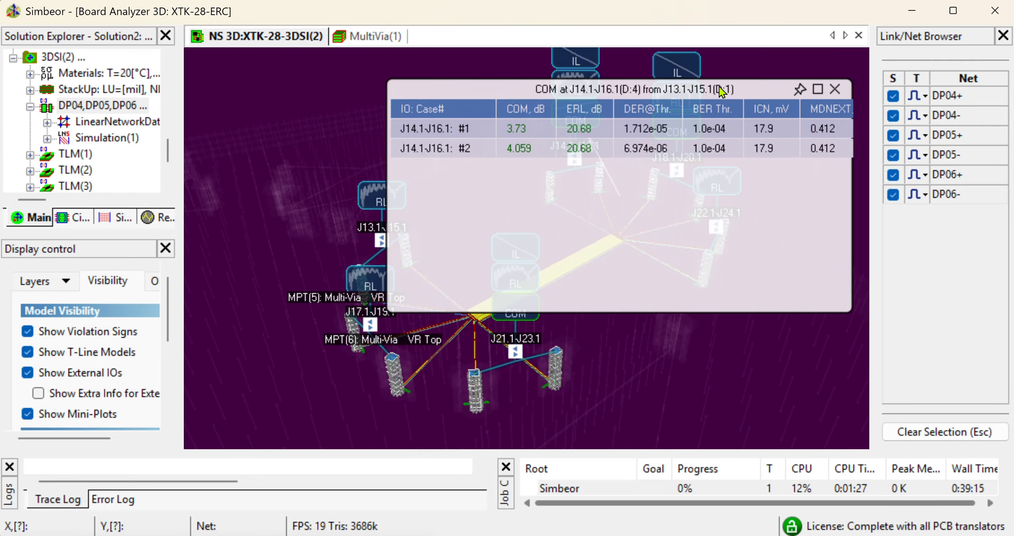
{"action": "left_click_drag", "start_coordinate": [721, 91], "coordinate": [706, 96]}
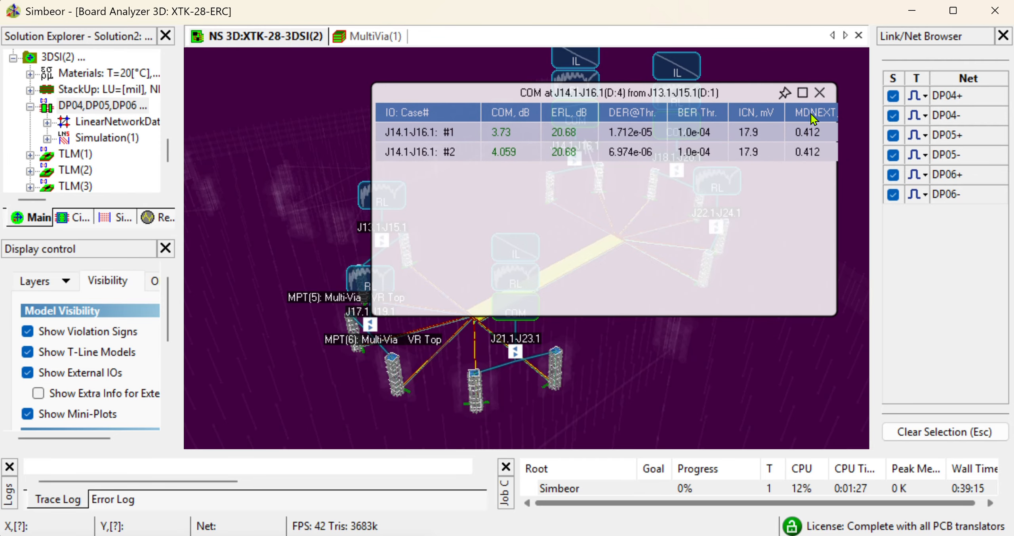
{"action": "left_click", "coordinate": [819, 93]}
{"action": "scroll", "coordinate": [476, 258], "scroll_direction": "up", "scroll_amount": 2}
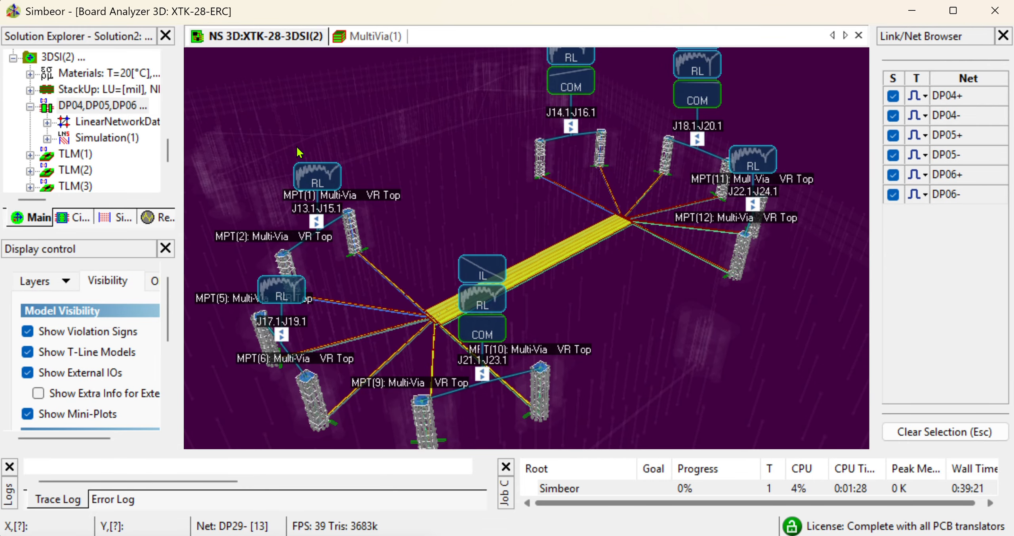
Open the Compliance Browser and collect measurements from all projects with measurements for LNA, FSI and 3DSI models
{"action": "key", "text": "F11"}
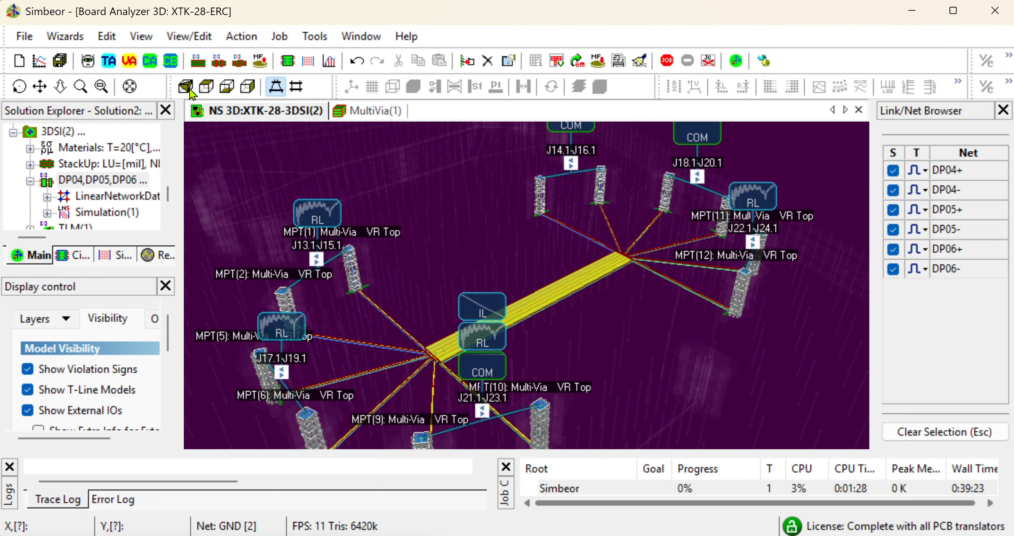
{"action": "left_click", "coordinate": [171, 61]}
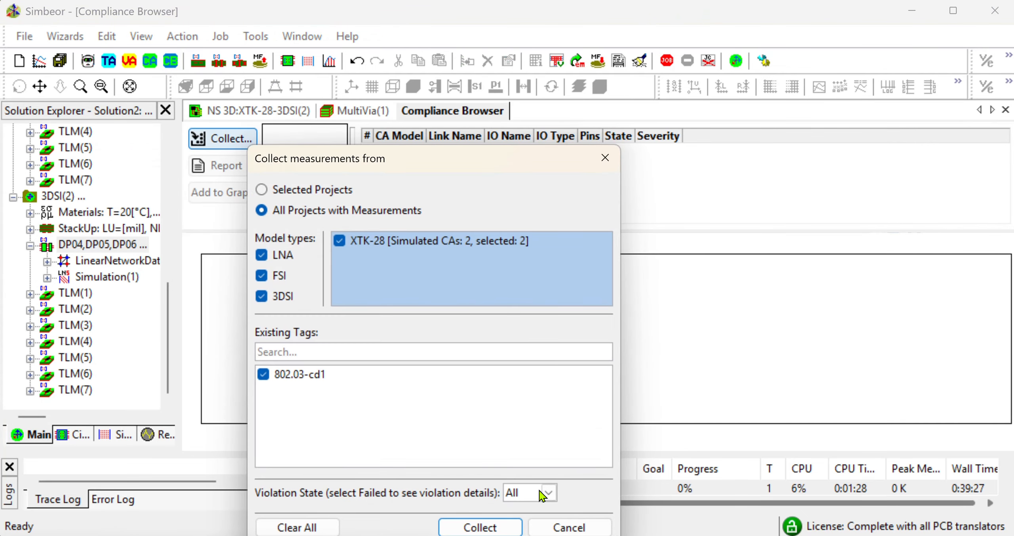
{"action": "left_click", "coordinate": [480, 527]}
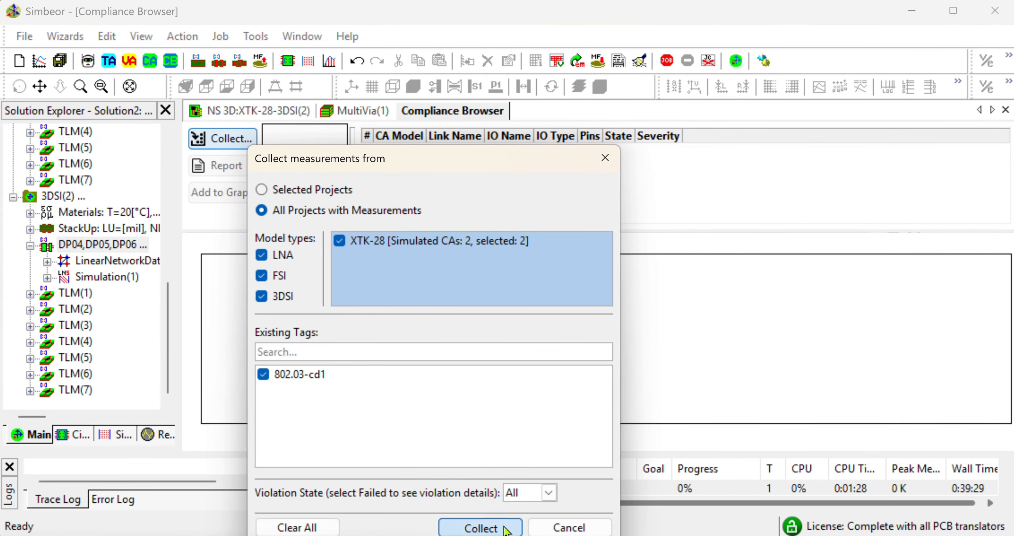
{"action": "left_click", "coordinate": [305, 181]}
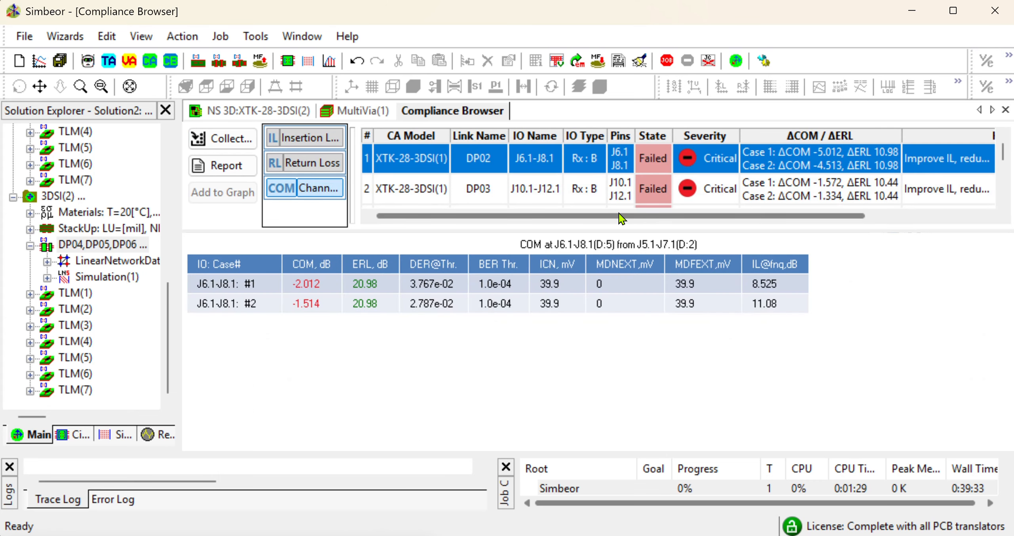
Generate a compliance report and save it as Solution2.html in the Solution2 folder
{"action": "left_click_drag", "start_coordinate": [622, 234], "coordinate": [614, 380]}
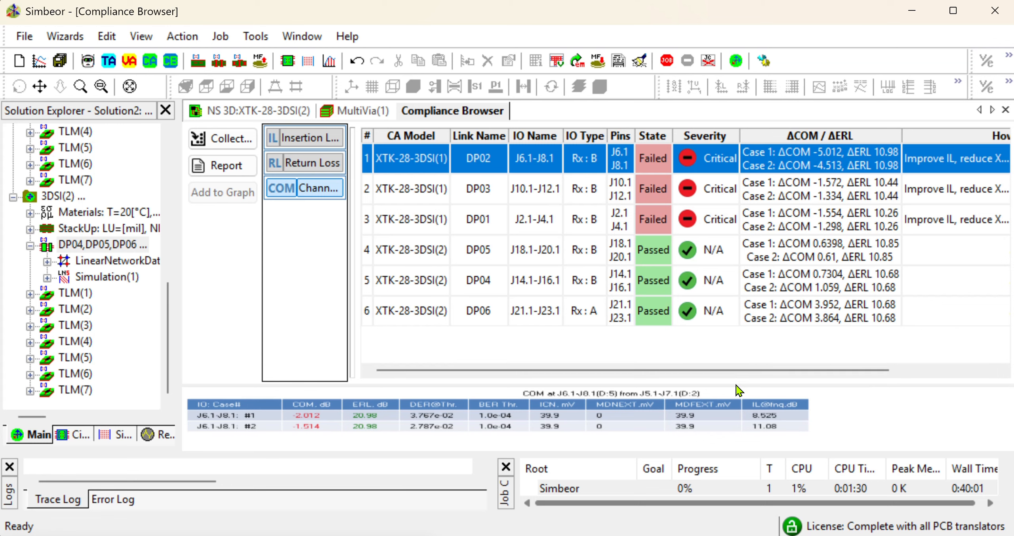
{"action": "left_click_drag", "start_coordinate": [736, 385], "coordinate": [737, 261]}
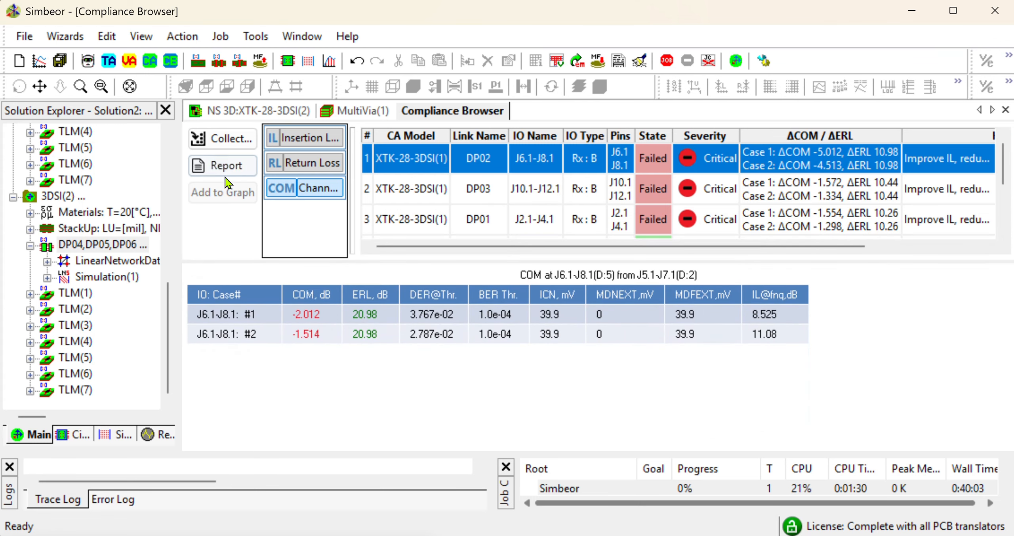
{"action": "left_click", "coordinate": [242, 176]}
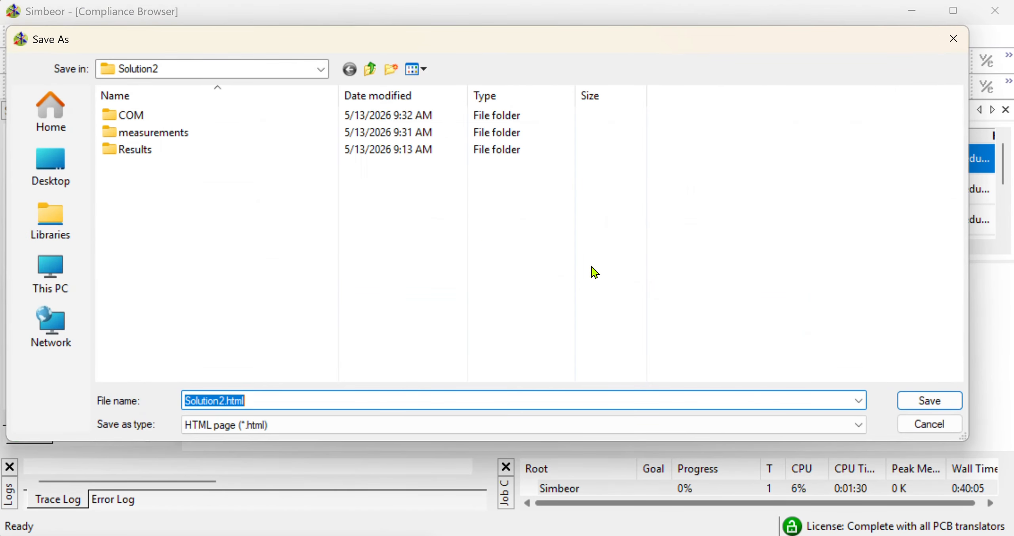
{"action": "left_click", "coordinate": [927, 404]}
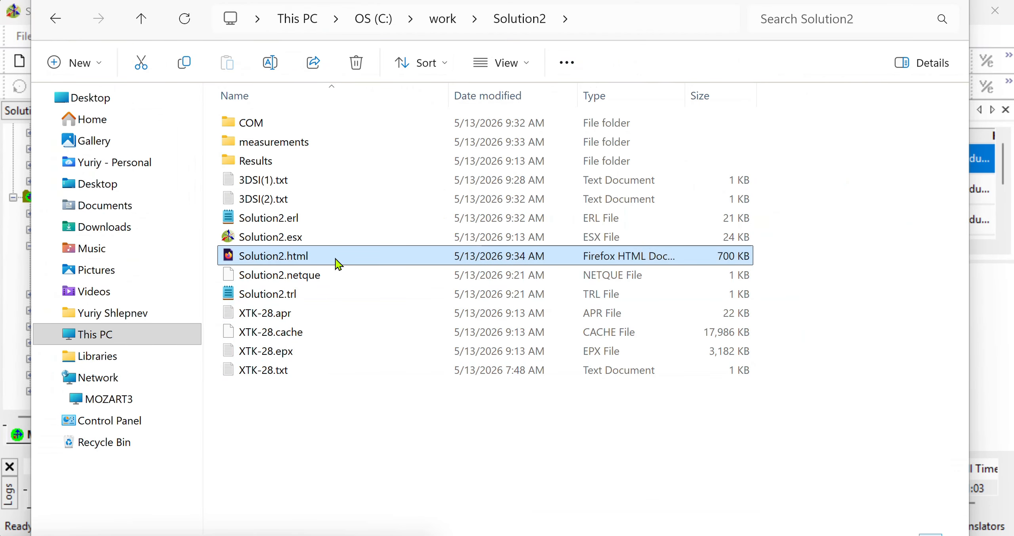
Open Solution2.html in the web browser, review its Channel Operating Margin section, and close the browser and file window
{"action": "double_click", "coordinate": [337, 263]}
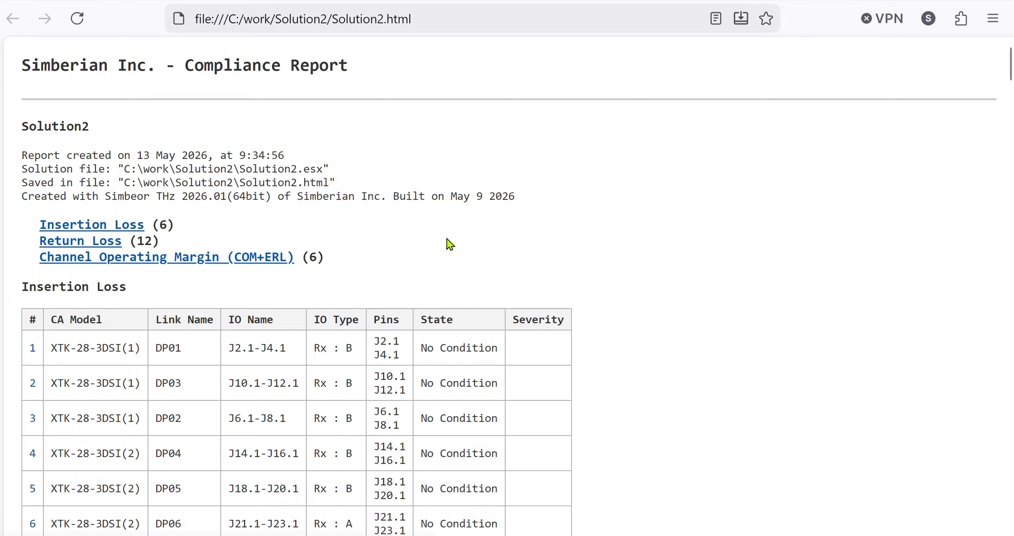
{"action": "scroll", "coordinate": [454, 250], "scroll_direction": "down", "scroll_amount": 2}
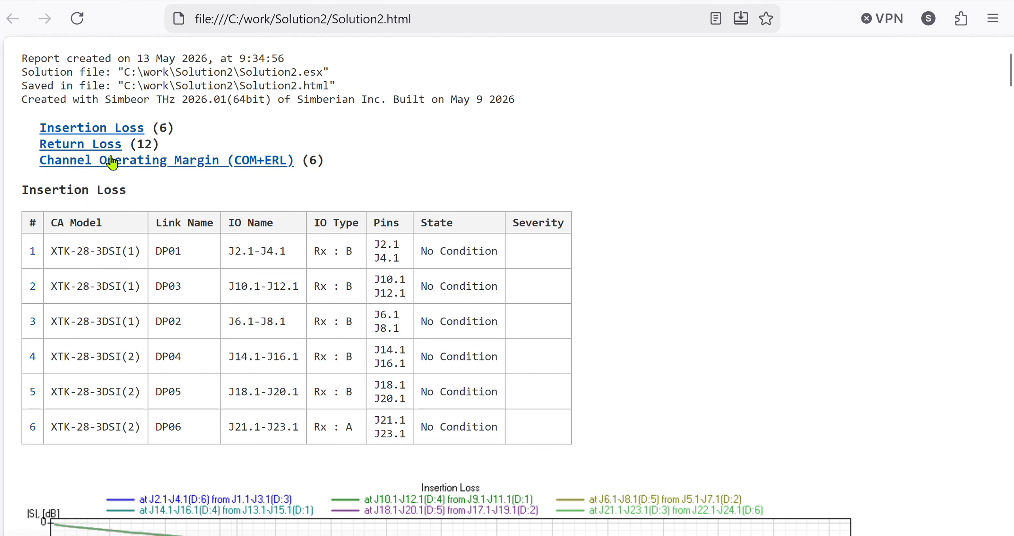
{"action": "left_click", "coordinate": [224, 169]}
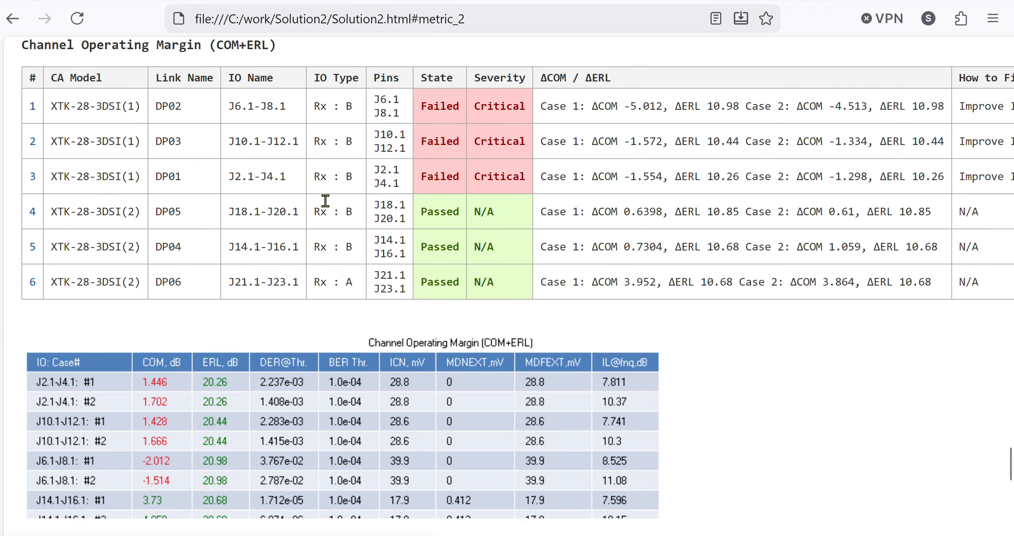
{"action": "scroll", "coordinate": [530, 401], "scroll_direction": "down", "scroll_amount": 3}
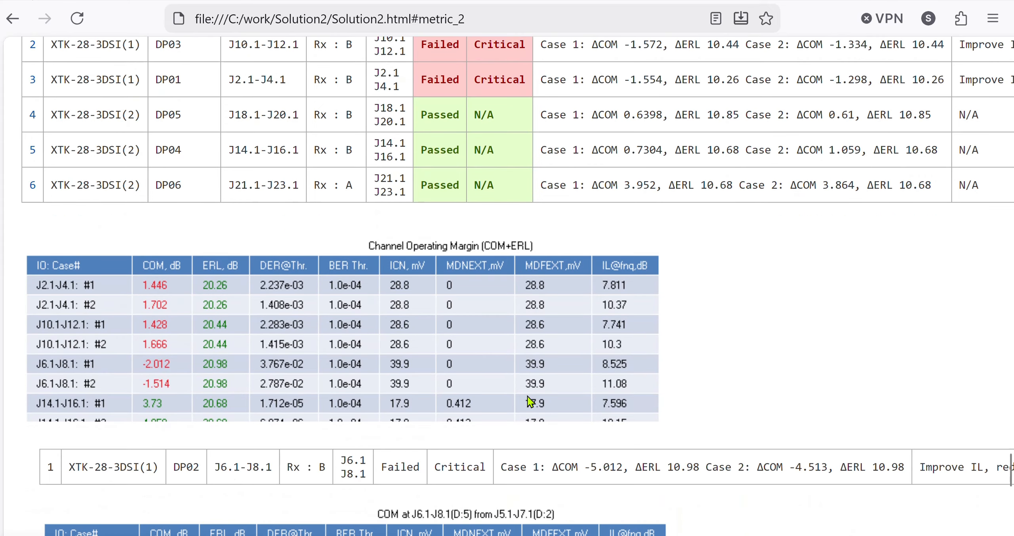
{"action": "scroll", "coordinate": [601, 233], "scroll_direction": "up", "scroll_amount": 3}
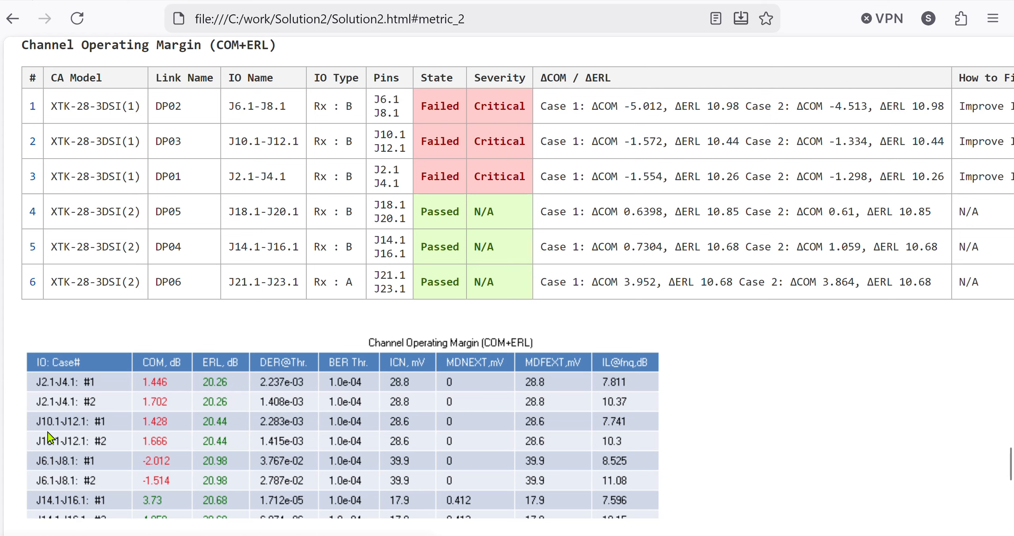
{"action": "scroll", "coordinate": [170, 452], "scroll_direction": "down", "scroll_amount": 2}
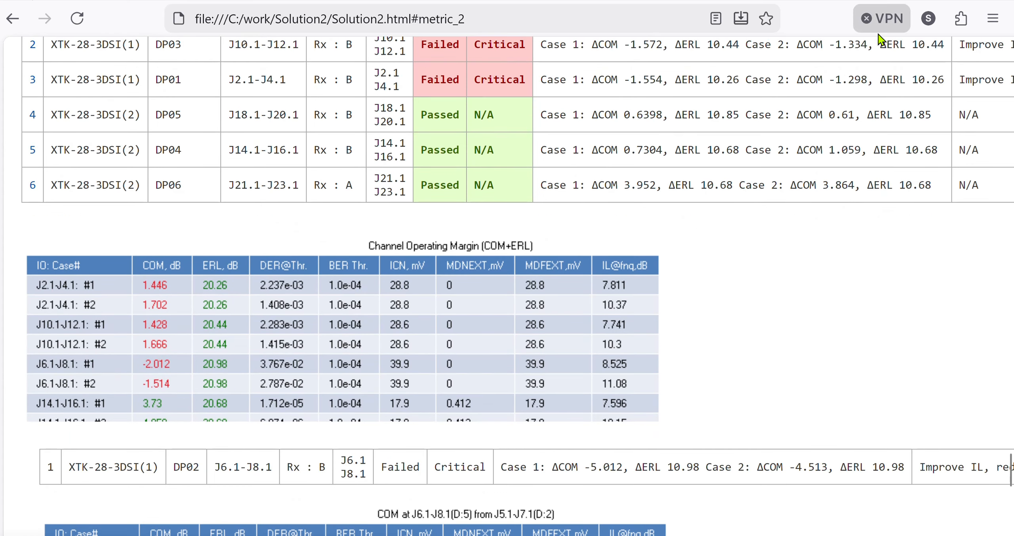
{"action": "scroll", "coordinate": [580, 380], "scroll_direction": "up", "scroll_amount": 4}
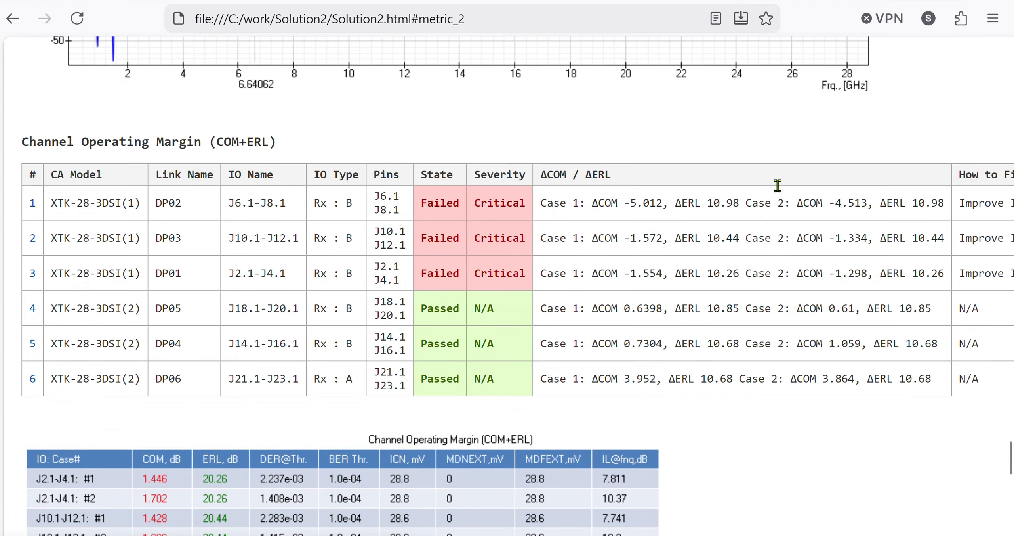
{"action": "left_click", "coordinate": [911, 0]}
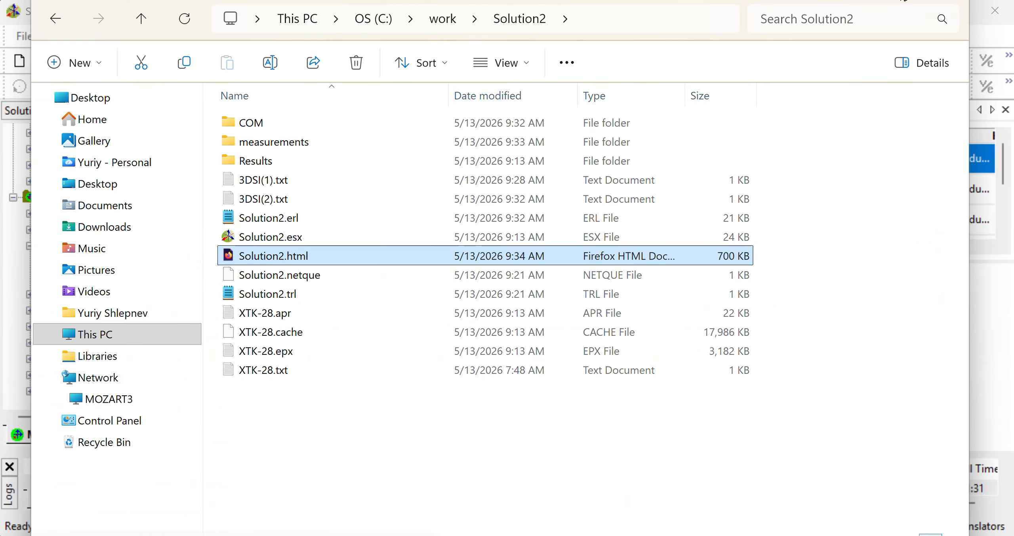
{"action": "left_click", "coordinate": [950, 0]}
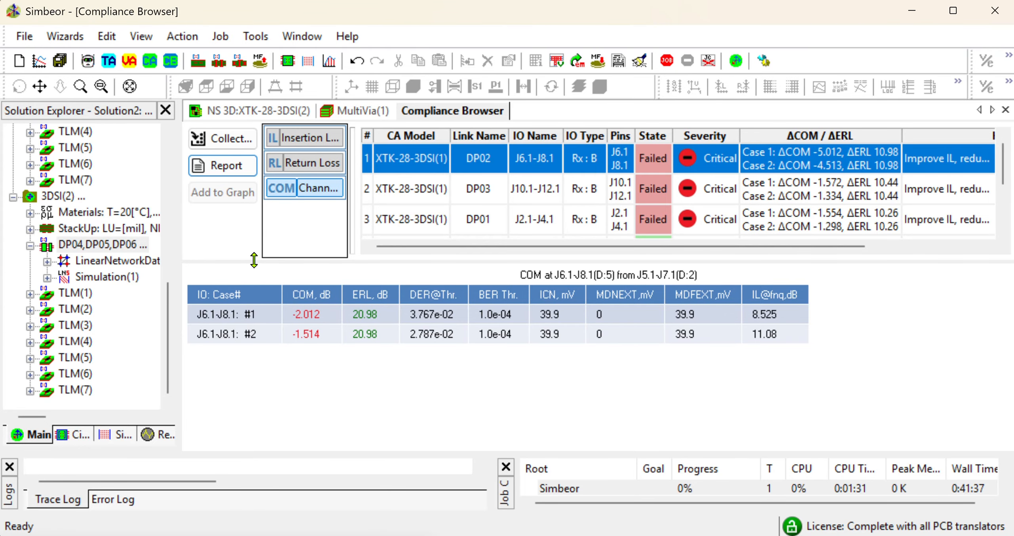
Close the Compliance Browser and return to the 3D network view of the DP04–DP06 links
{"action": "left_click_drag", "start_coordinate": [254, 260], "coordinate": [259, 244]}
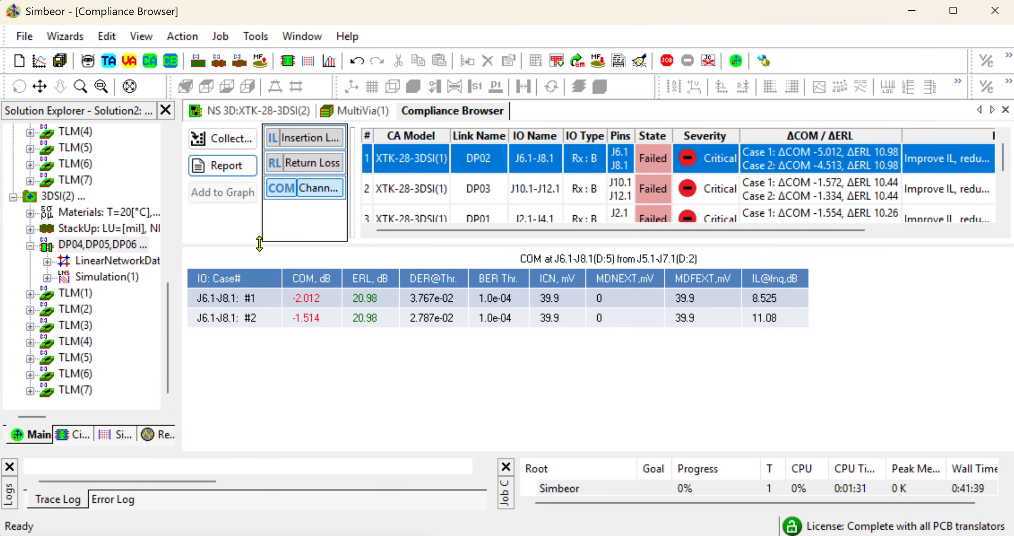
{"action": "left_click", "coordinate": [1006, 109]}
{"action": "scroll", "coordinate": [554, 344], "scroll_direction": "down", "scroll_amount": 2}
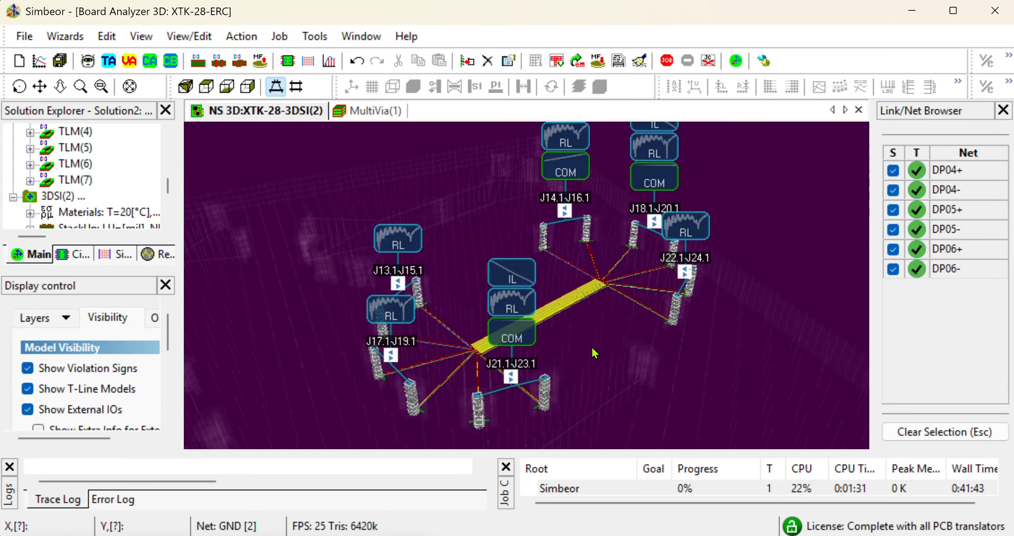
{"action": "left_click_drag", "start_coordinate": [593, 351], "coordinate": [524, 329]}
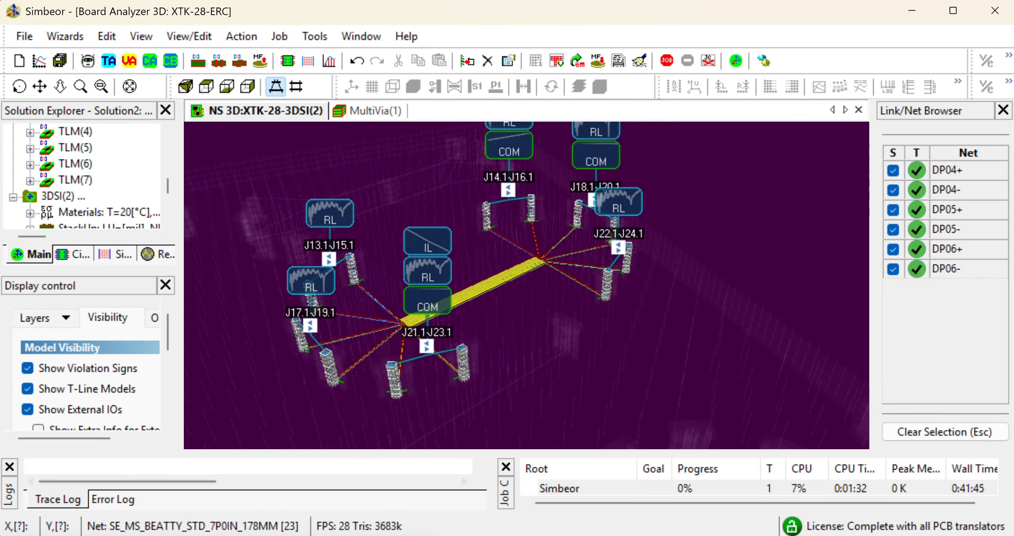